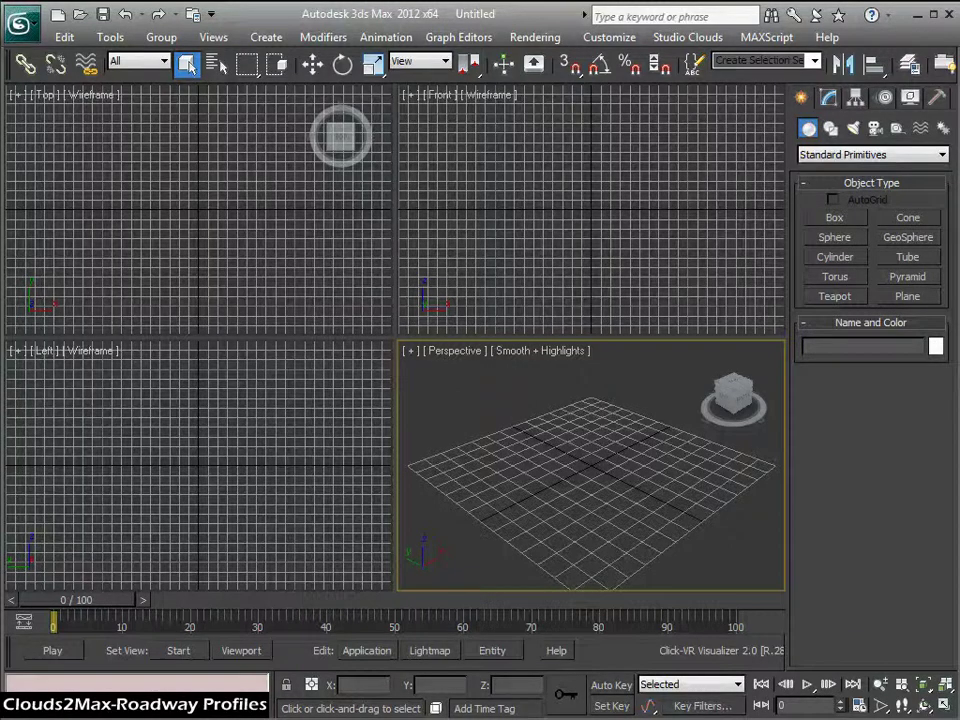
Step: Create a Clouds2Max PointCloud object at the grid's centre in the maximized Perspective view
key(alt+w)
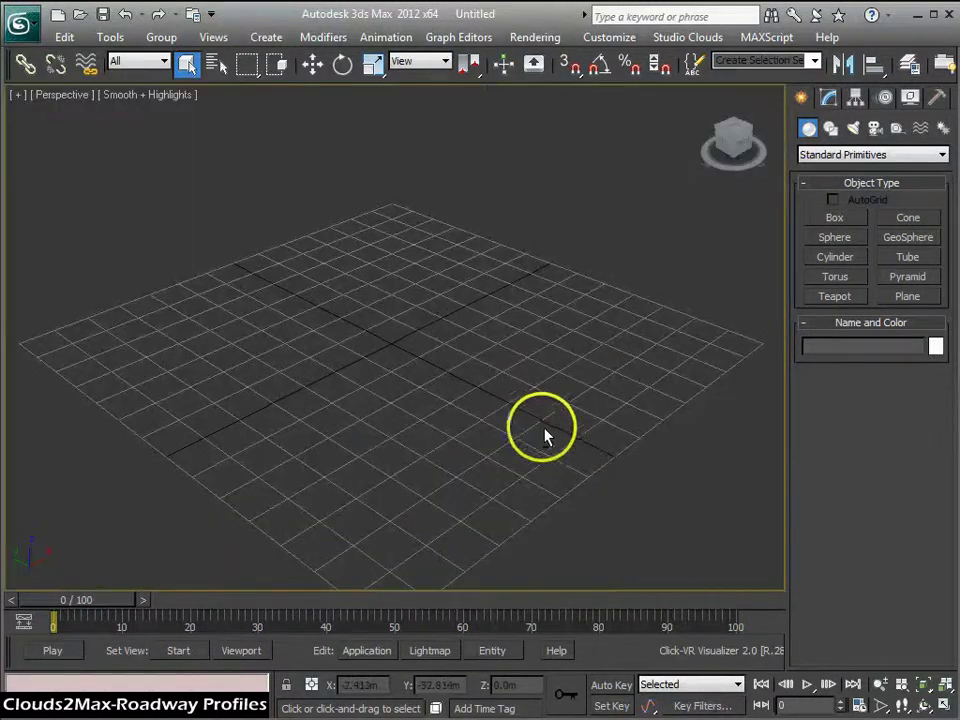
alt+middle_drag(478, 440, 491, 446)
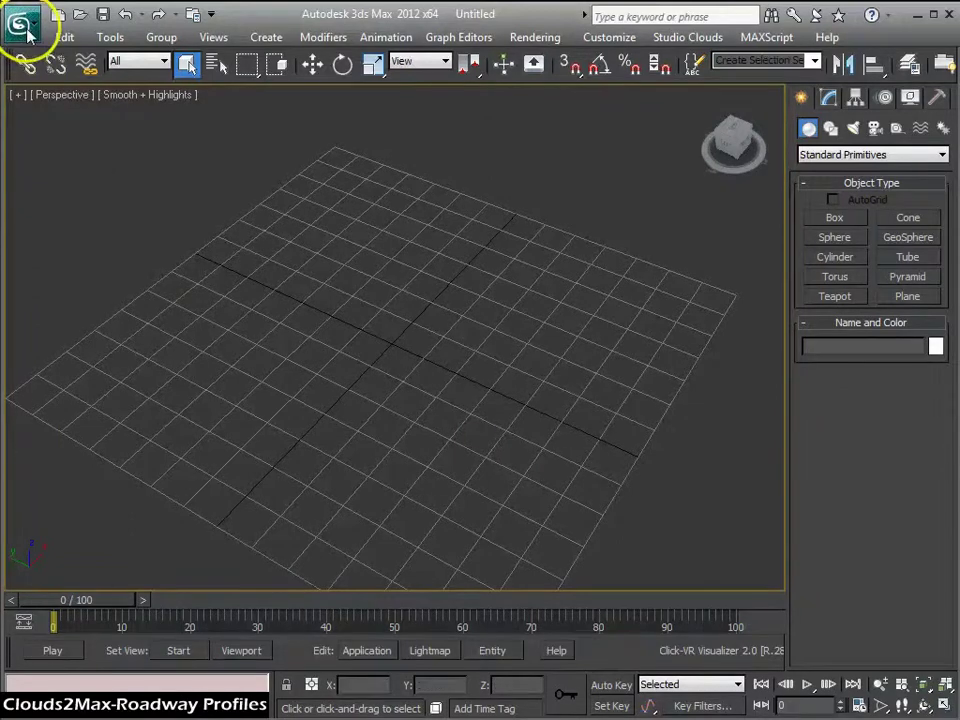
click(862, 157)
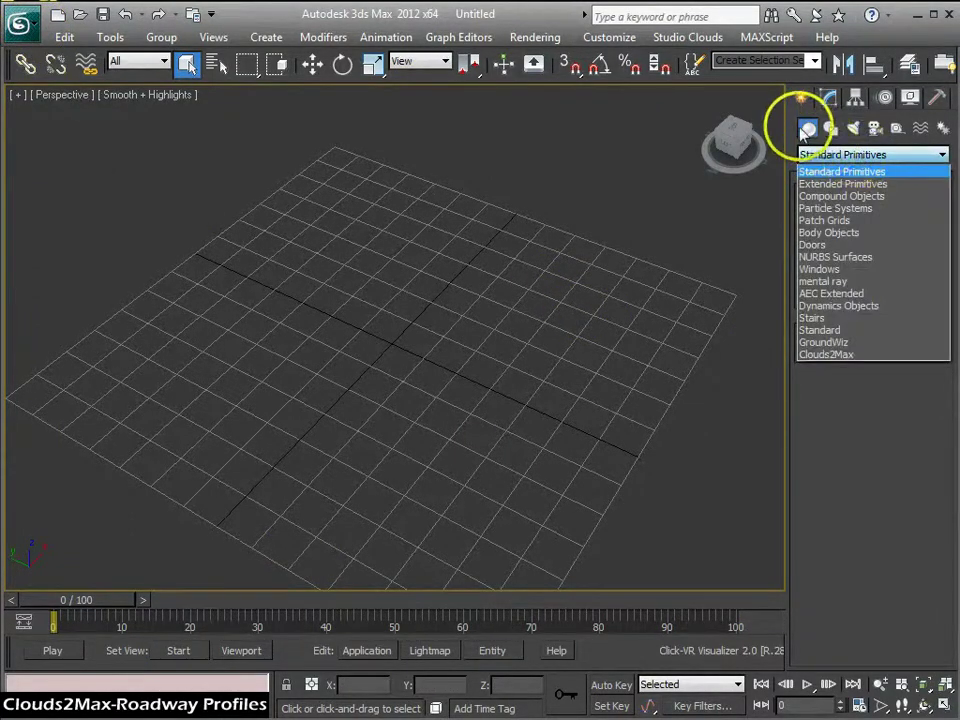
click(826, 355)
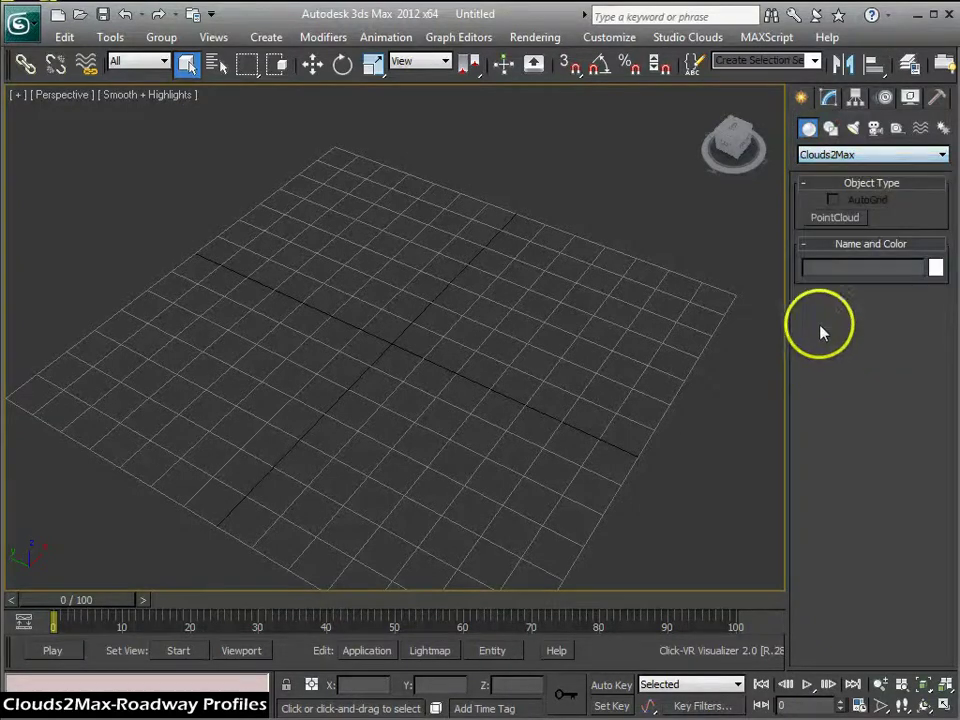
click(835, 218)
click(392, 345)
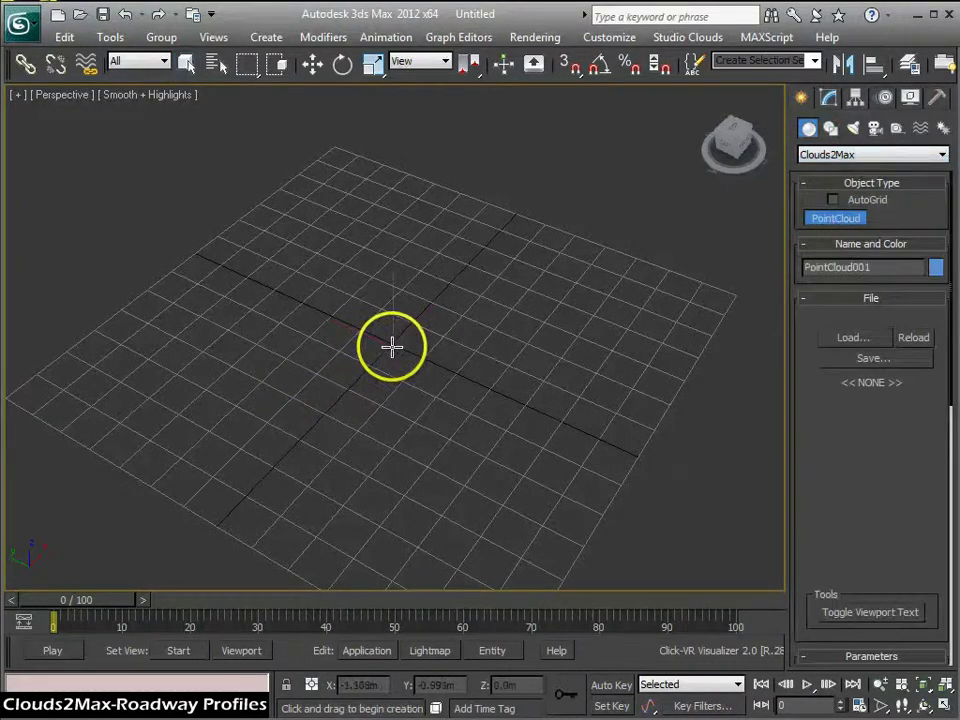
Step: Load the scan file RoadwaySectionSmall.c2m into the point cloud object
click(853, 338)
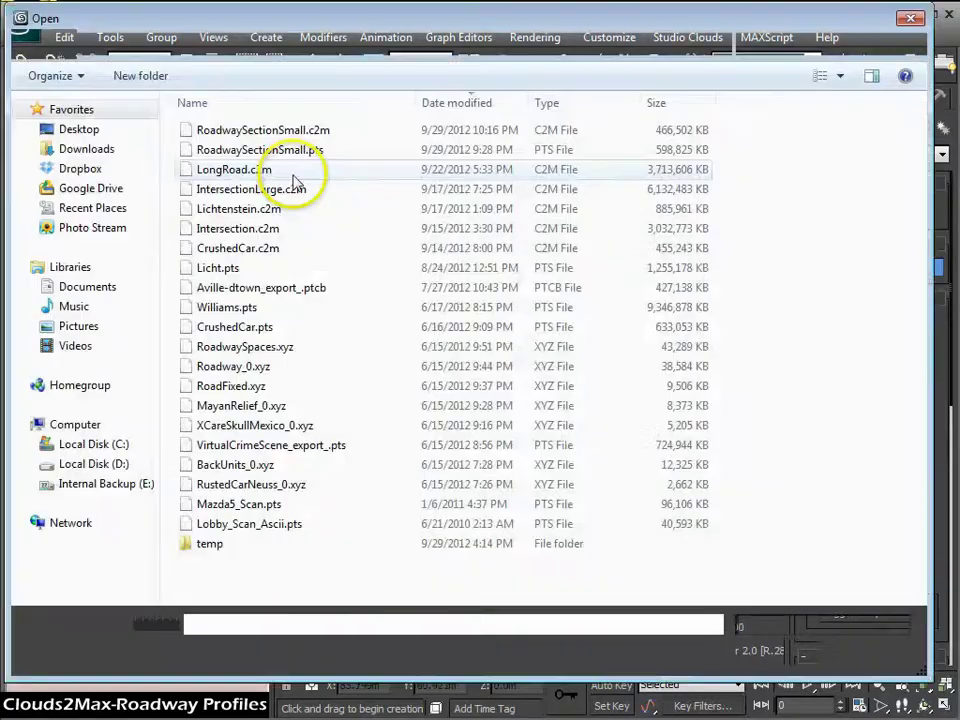
double_click(249, 131)
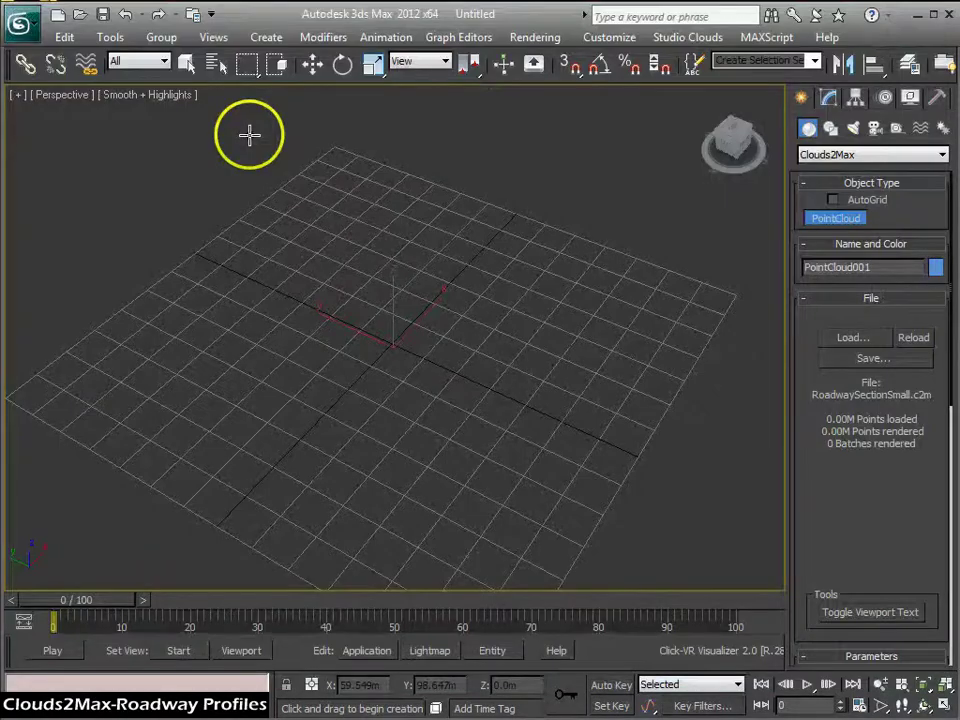
mouse_move(480, 399)
middle_down()
mouse_move(482, 412)
mouse_move(484, 397)
middle_up()
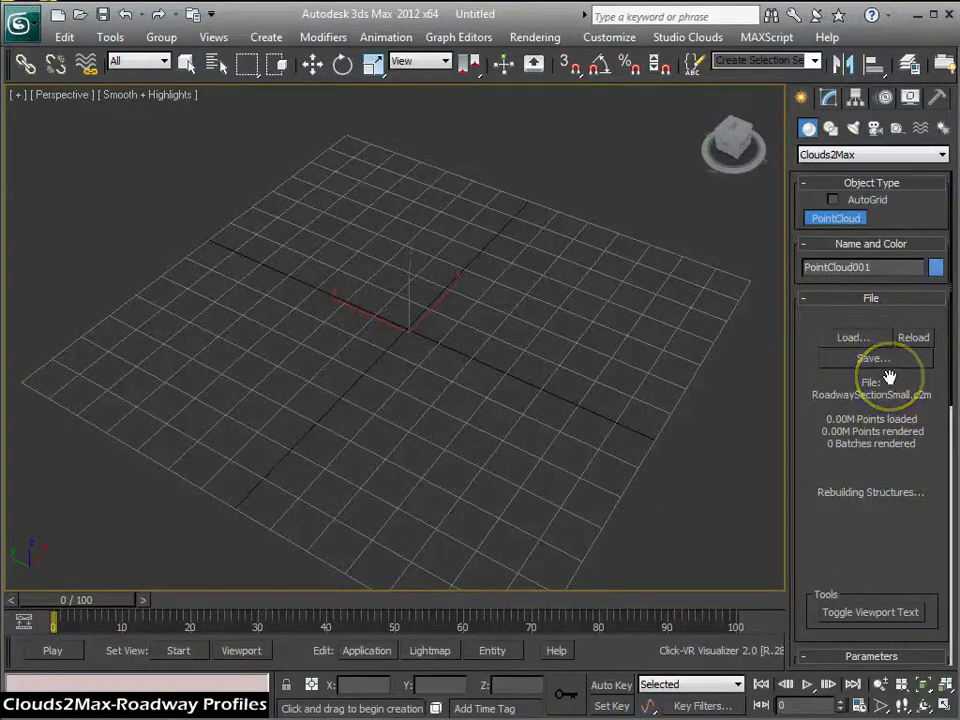
click(579, 508)
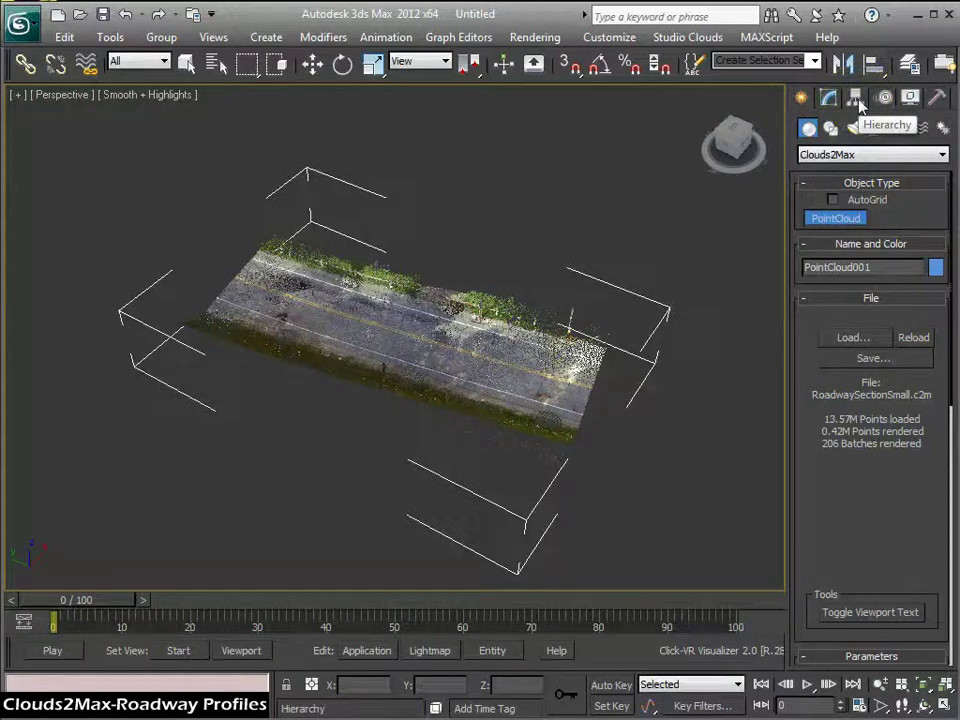
Step: Center the point cloud's pivot on the object using Affect Pivot Only, and end pivot editing
click(856, 100)
click(871, 216)
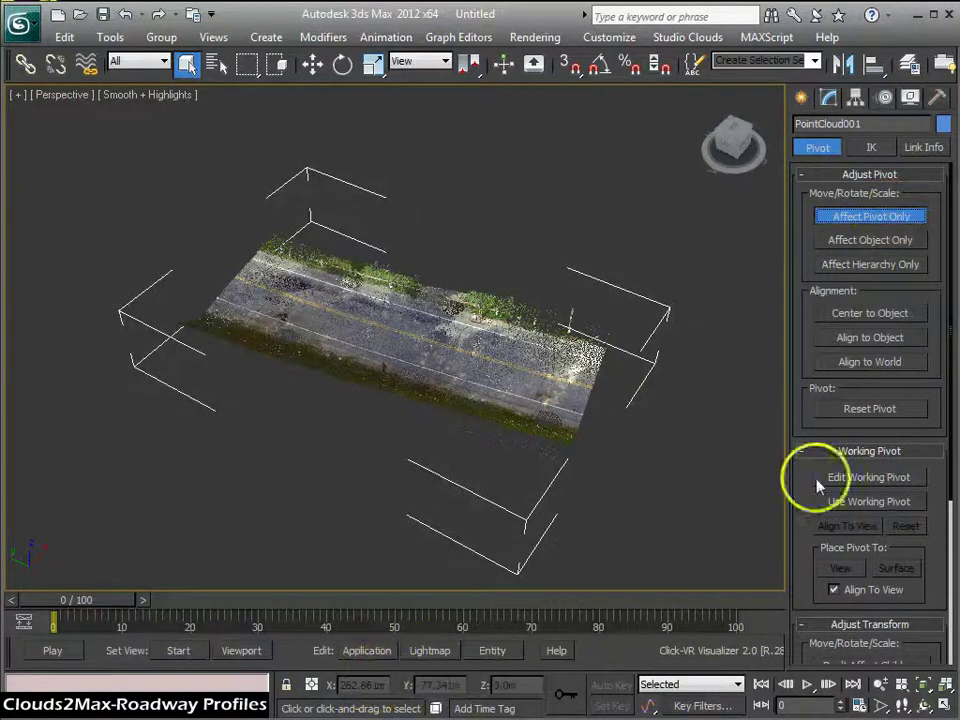
click(903, 316)
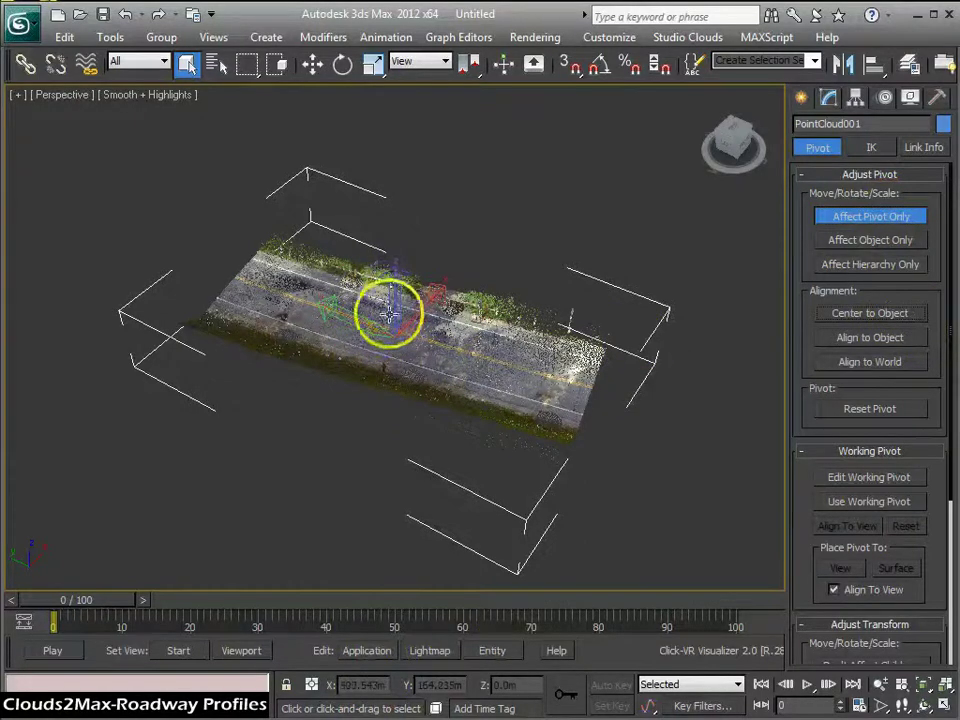
click(828, 215)
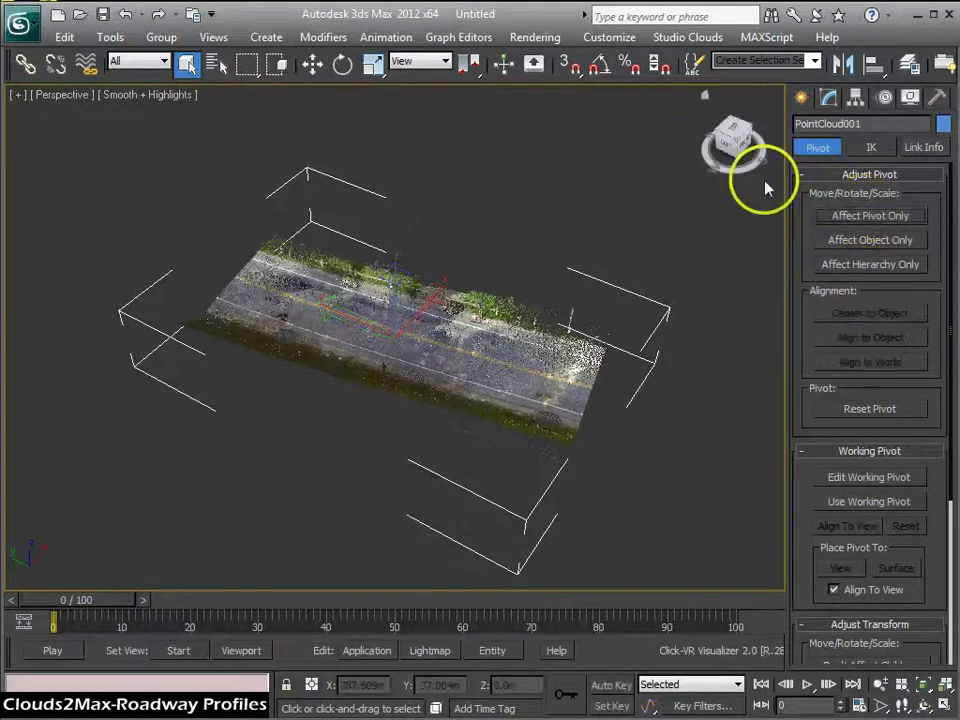
Step: Move the point cloud to the world origin by setting X, Y and Z to 0, and frame it in the view
key(w)
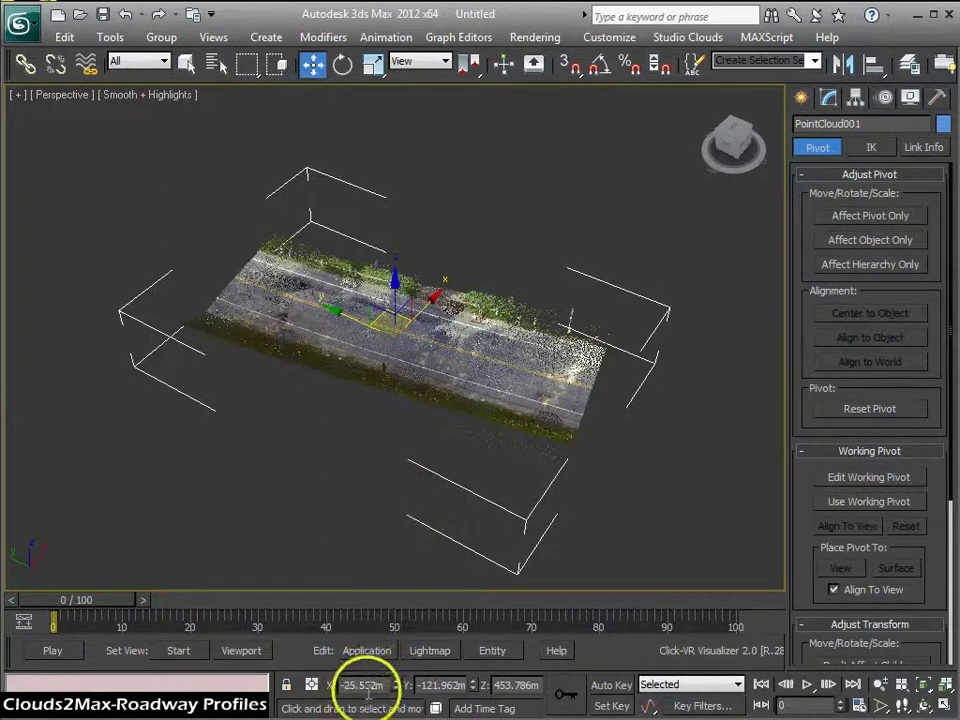
text(0)
key(Tab)
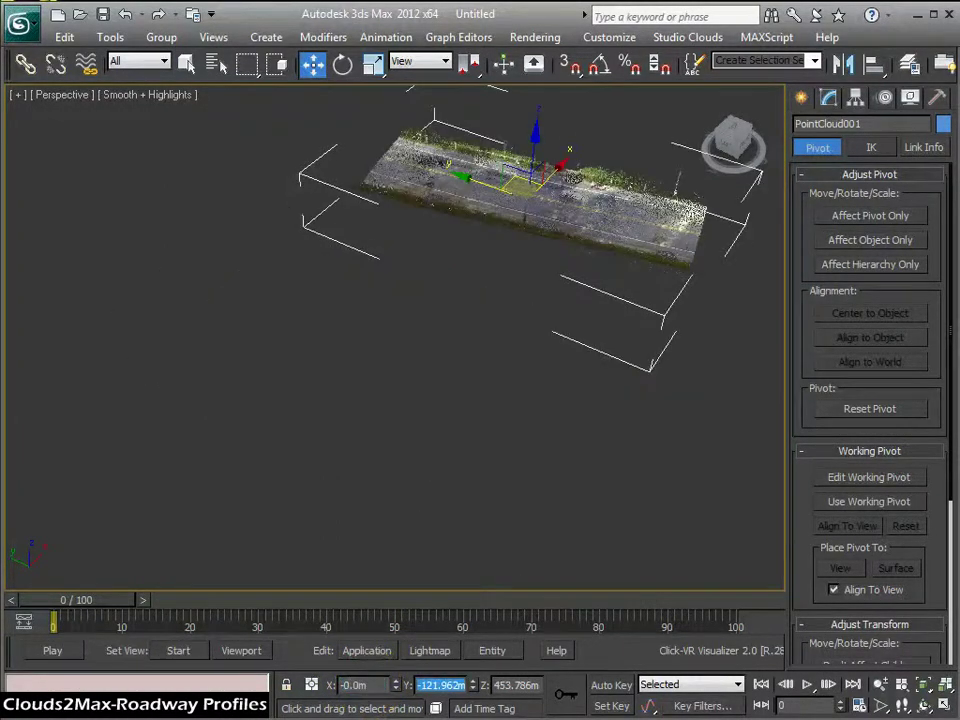
text(0)
key(Tab)
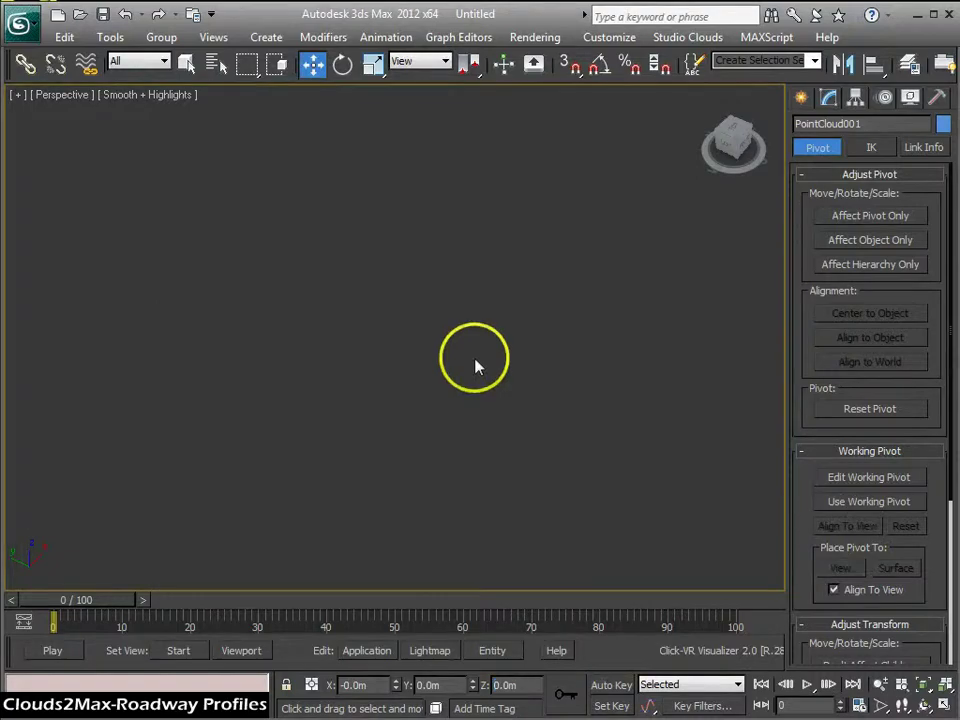
key(z)
alt+middle_drag(507, 390, 484, 388)
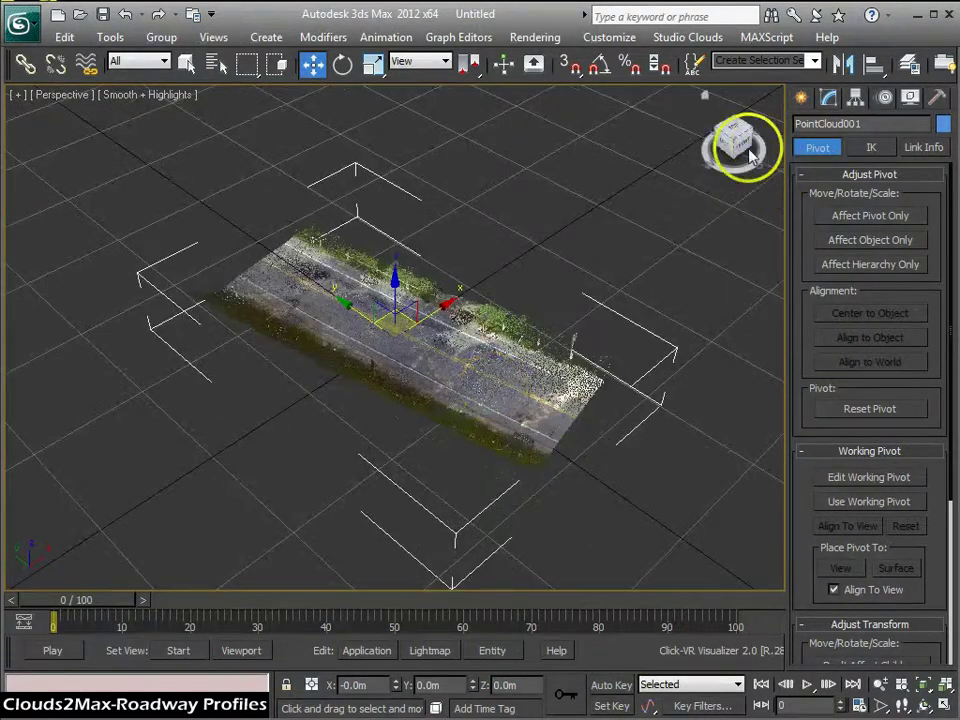
Step: Create a Clouds2Max LimitBox helper over the middle of the road point cloud
drag(735, 143, 681, 176)
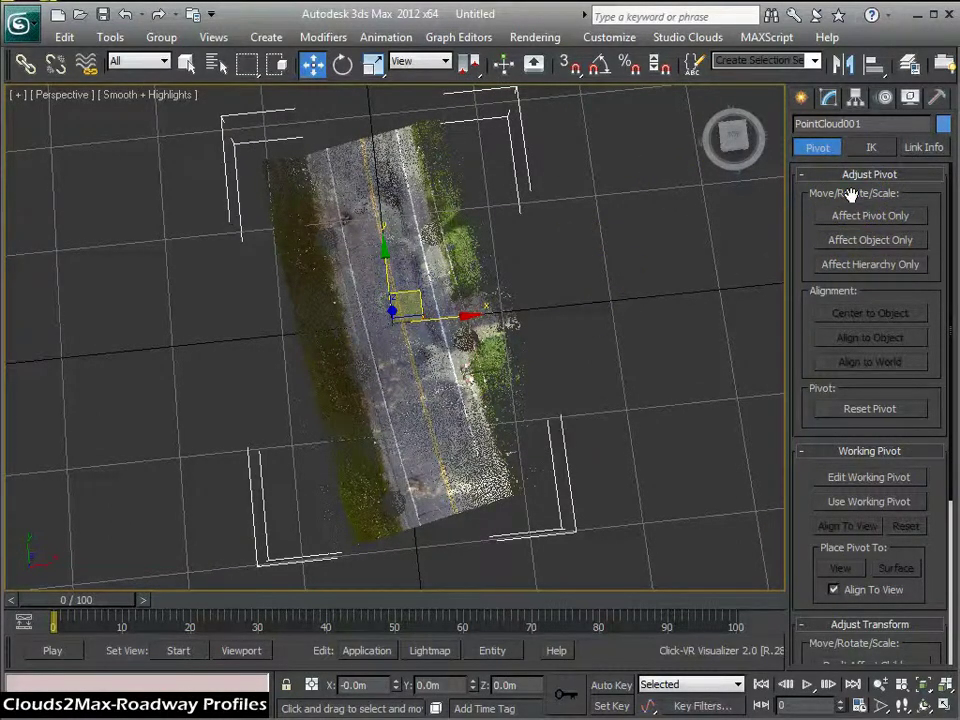
click(800, 97)
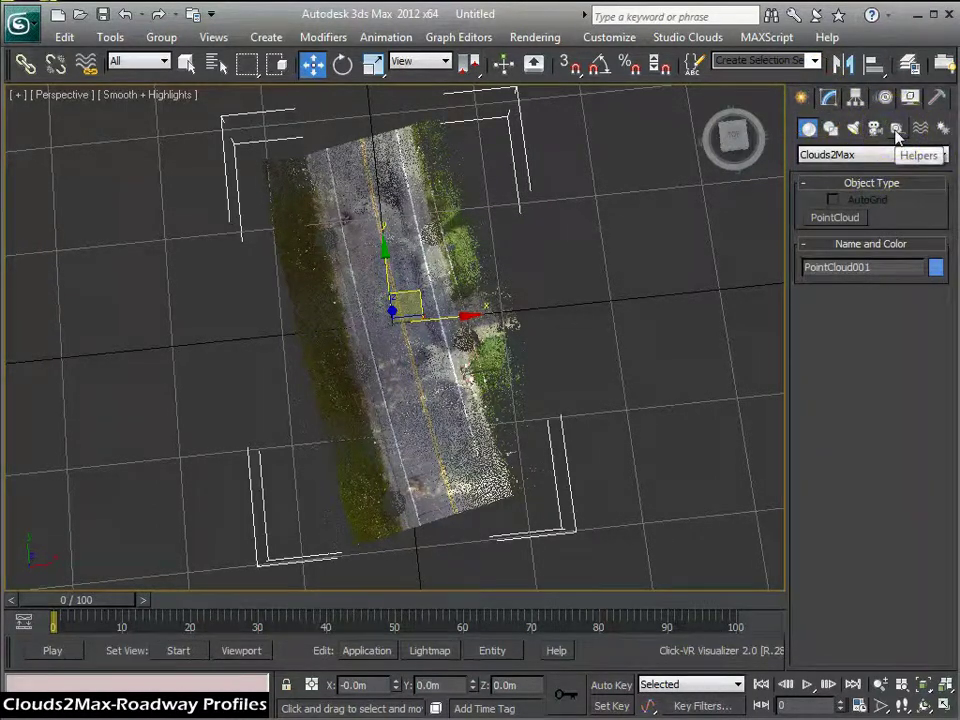
click(897, 131)
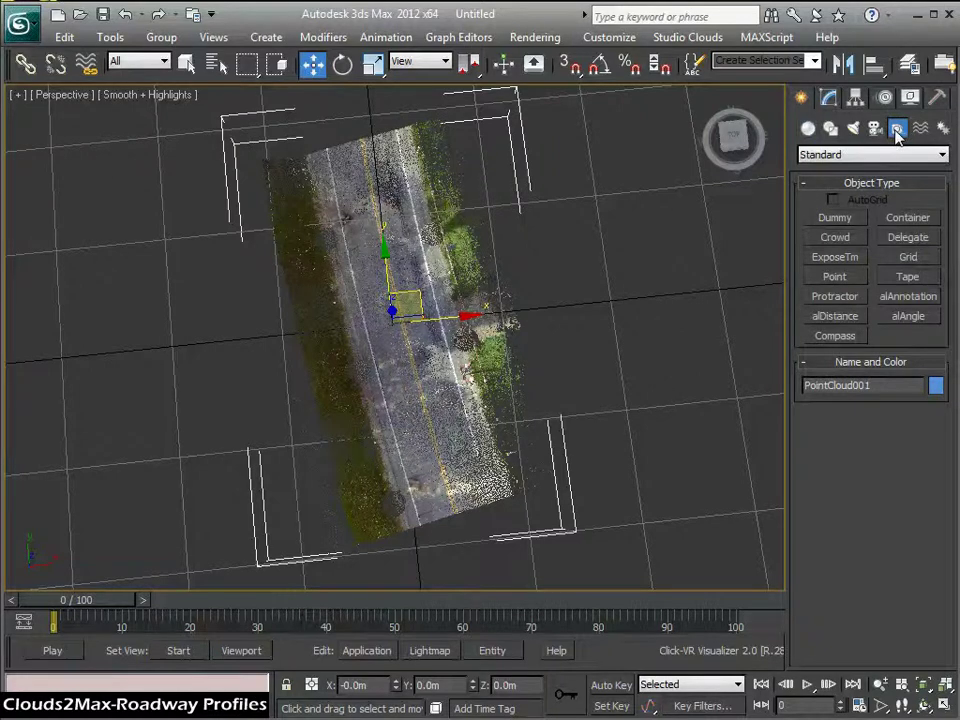
click(850, 155)
click(864, 253)
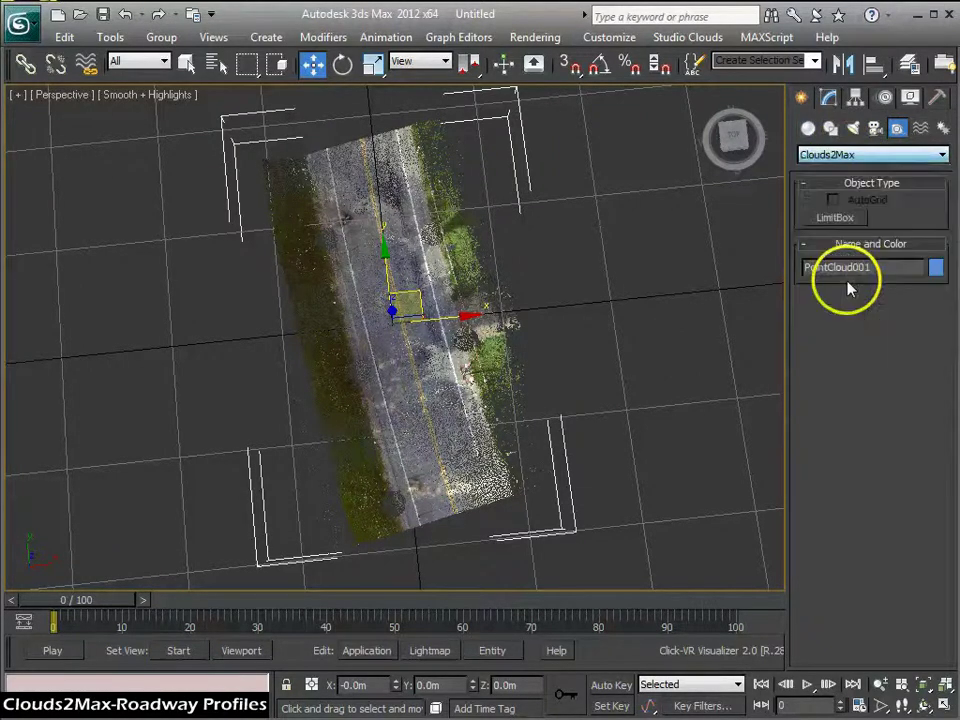
click(838, 218)
drag(410, 330, 535, 436)
click(525, 375)
Step: Move the limit box along the road in the Top view to about X -0.19 m, Y 6.46 m
key(t)
key(z)
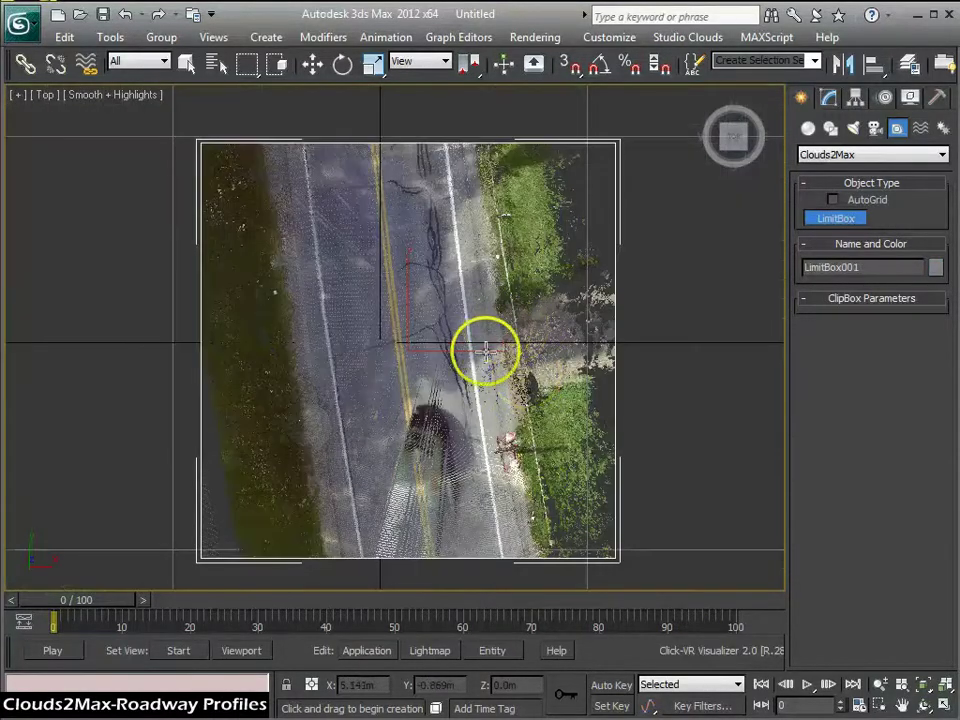
middle_drag(484, 347, 498, 408)
key(w)
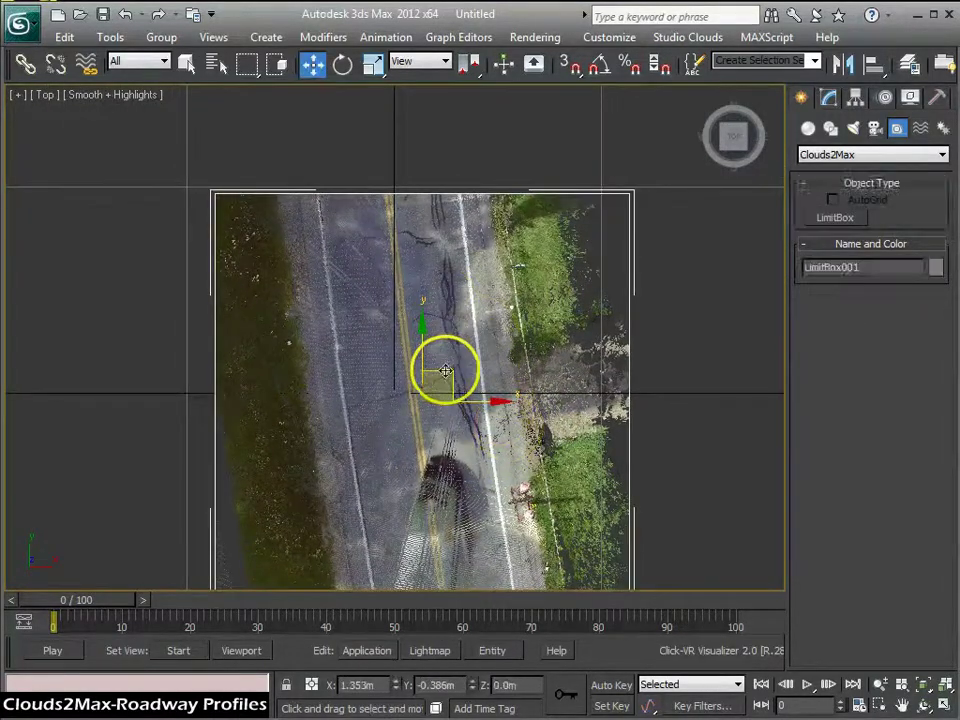
drag(442, 321, 401, 225)
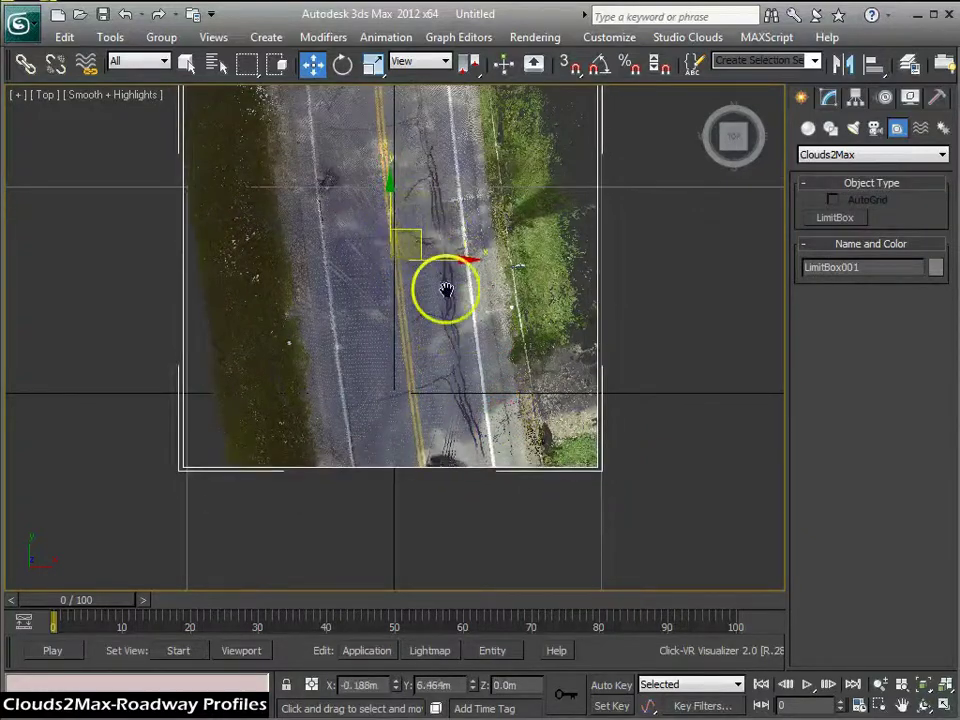
Step: Rotate the limit box about 6.2 degrees around Z so it lines up with the road's direction
middle_drag(443, 285, 468, 408)
key(e)
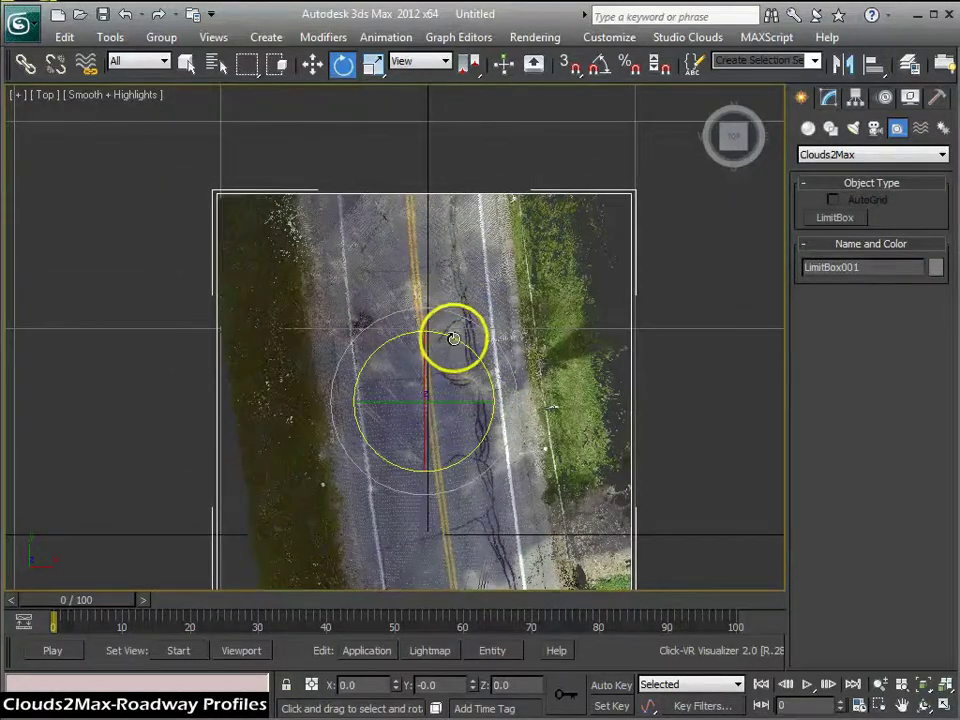
drag(454, 339, 450, 334)
click(453, 338)
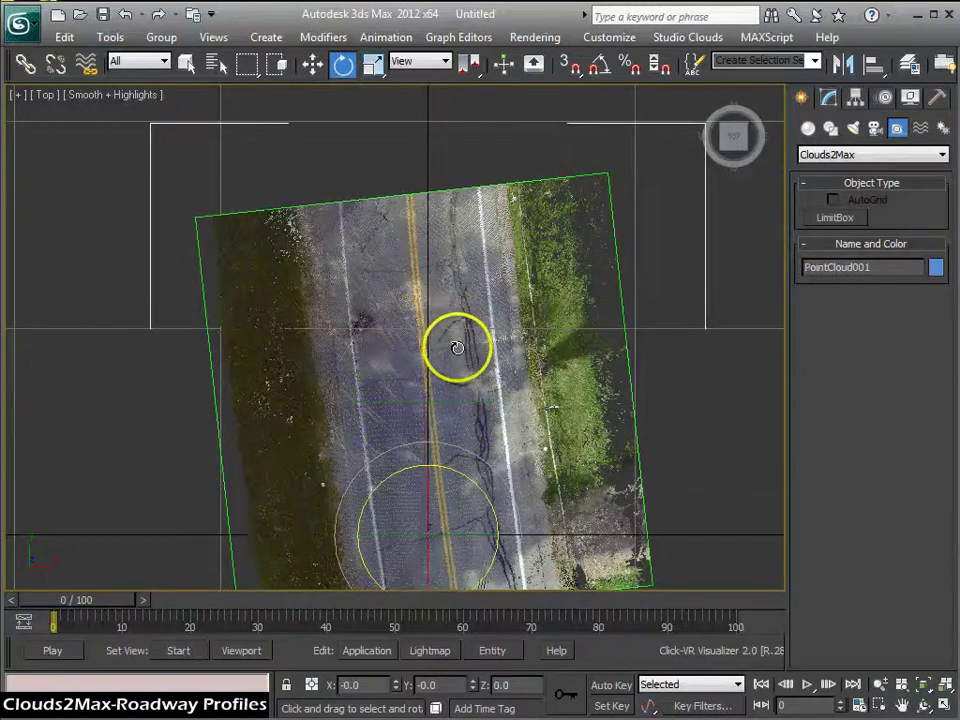
click(613, 196)
Step: Set the scaling reference coordinate system to Local and shrink the limit box along its Y axis into a thin strip across the road
click(418, 60)
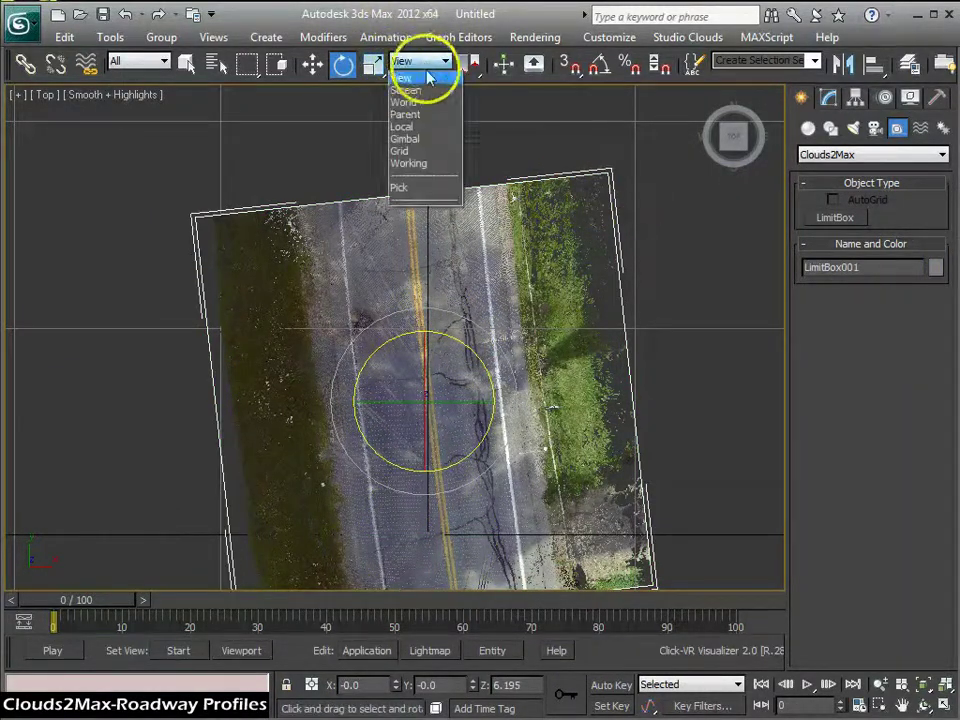
click(420, 70)
click(418, 62)
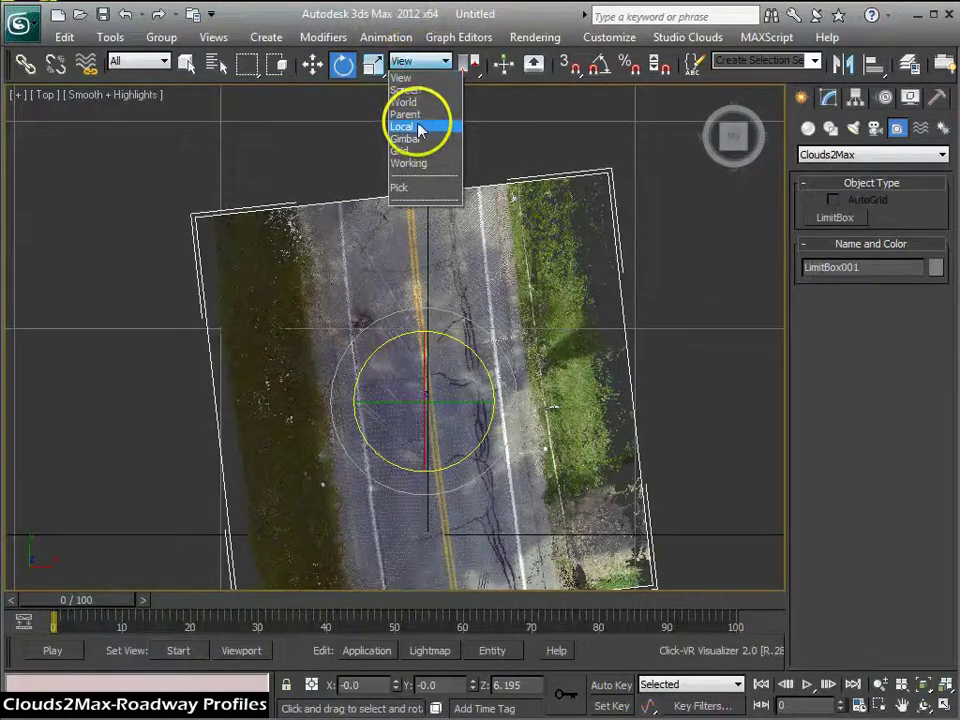
click(420, 125)
key(r)
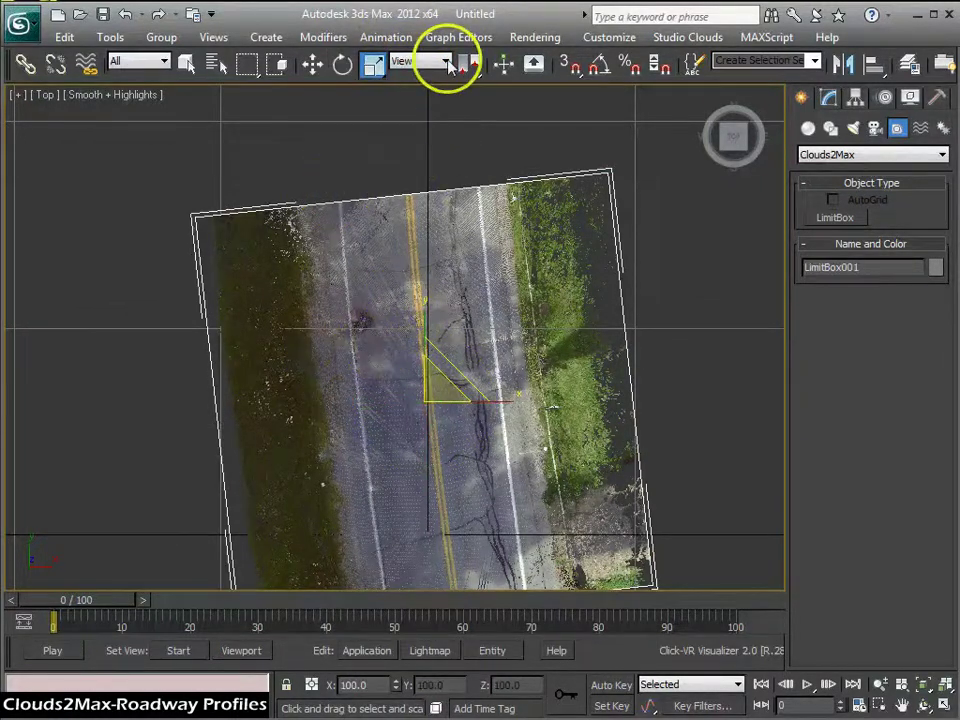
click(440, 62)
click(436, 128)
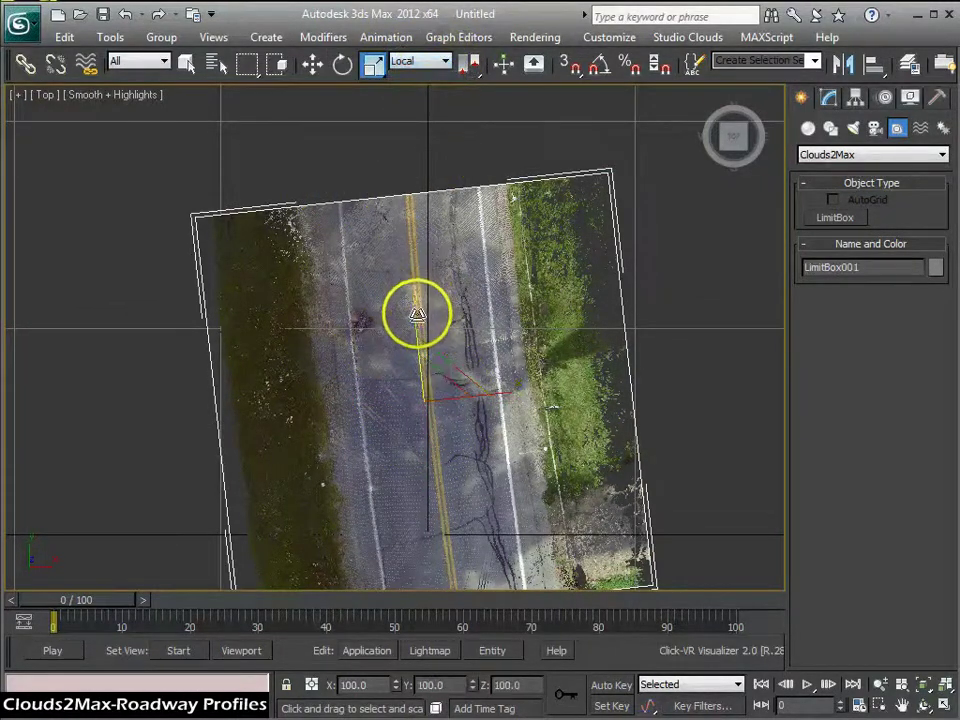
drag(418, 311, 555, 690)
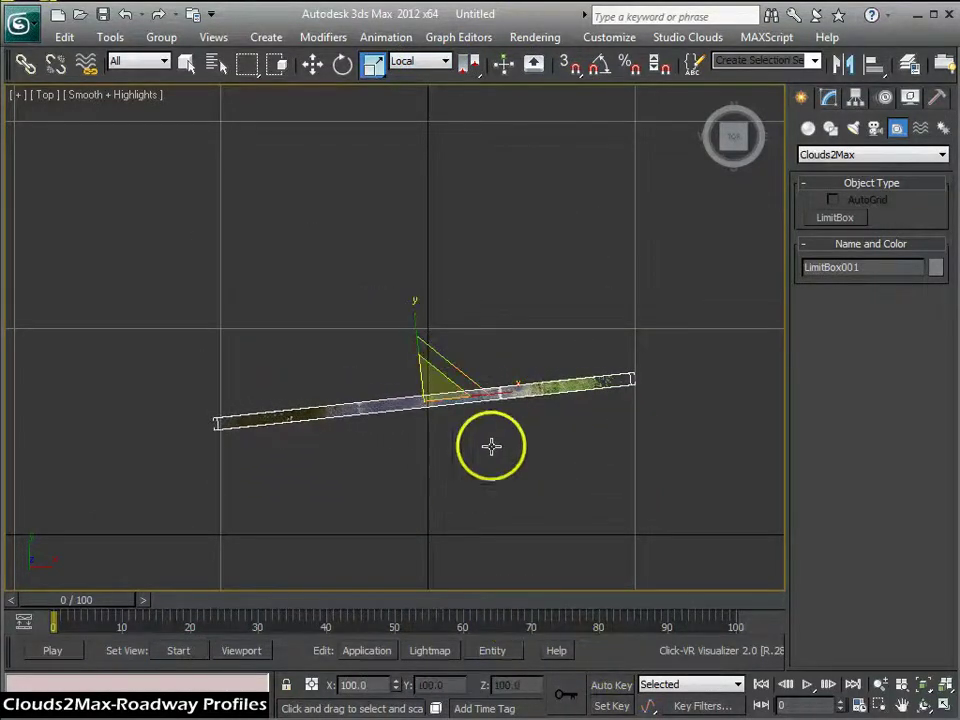
Step: Turn on 3D snapping and check that Clouds2Max is the active snap type, with the grass end of the strip in view
scroll(660, 150, up, 3)
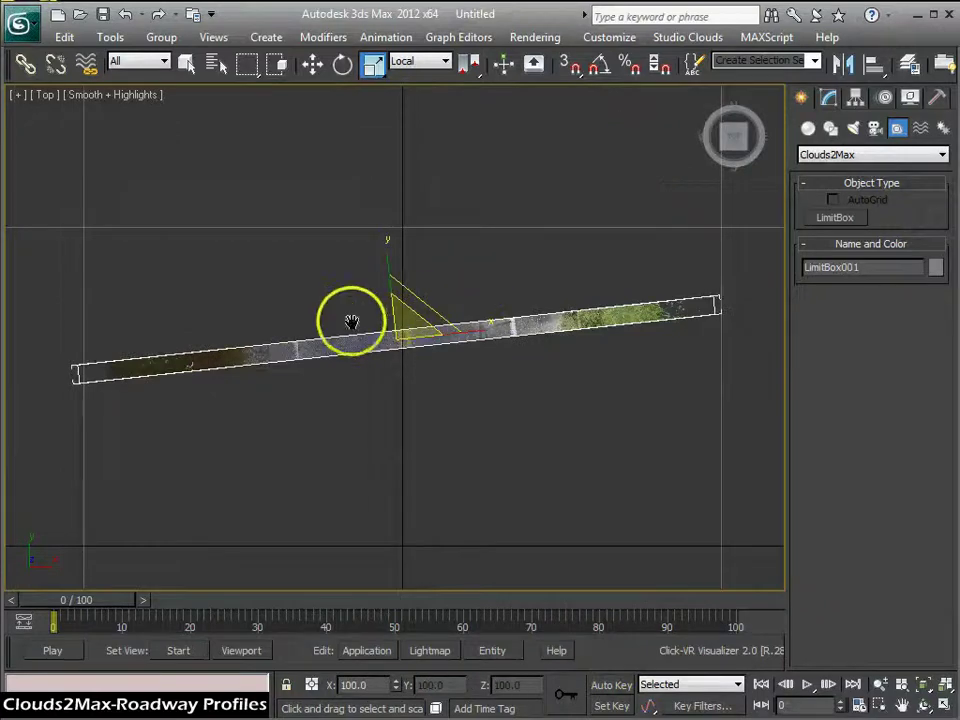
middle_drag(349, 321, 446, 283)
scroll(380, 290, up, 3)
scroll(341, 293, up, 6)
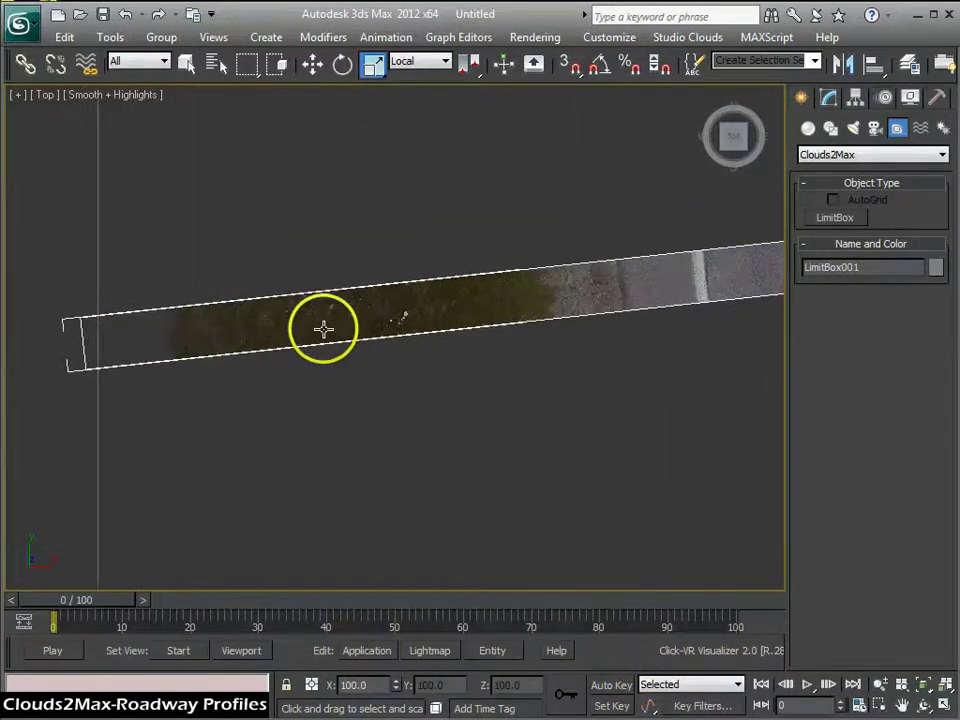
middle_drag(319, 332, 546, 390)
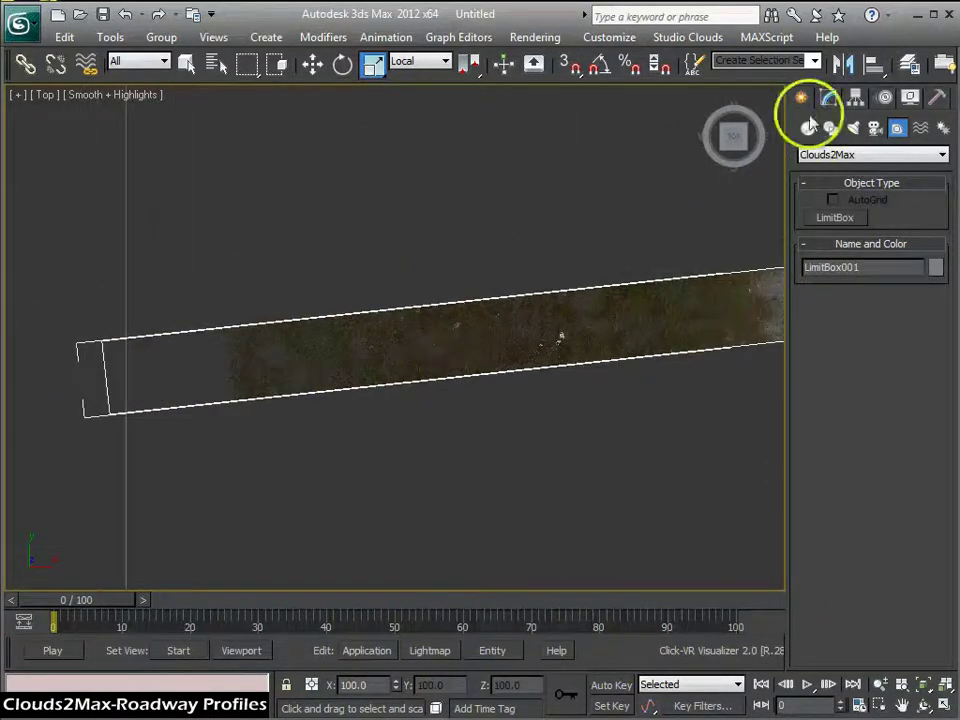
click(570, 66)
right_click(570, 66)
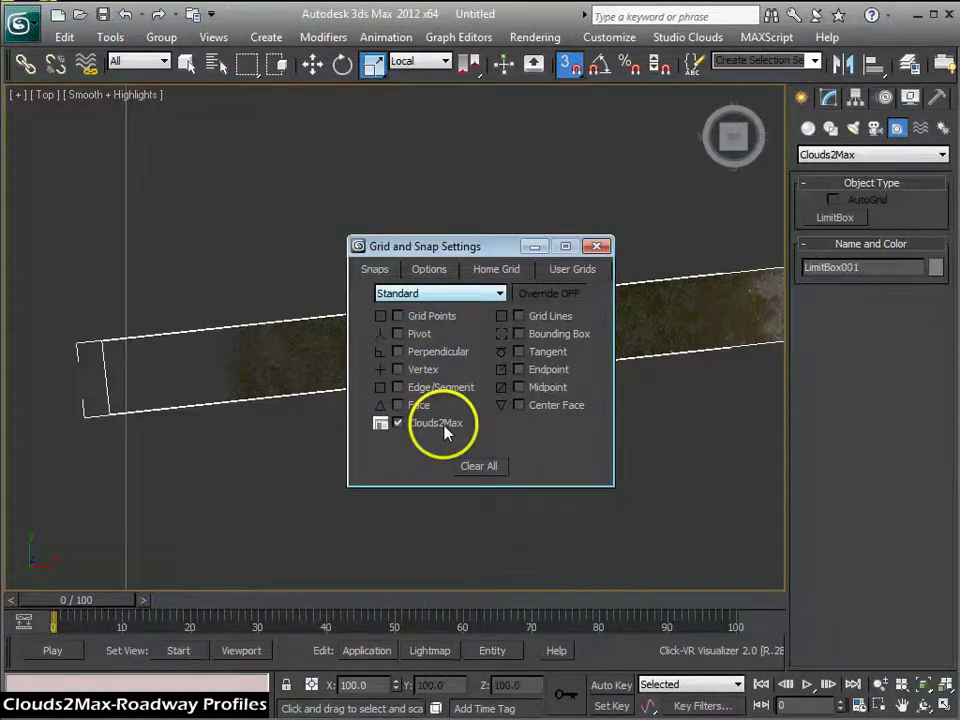
click(596, 246)
middle_drag(489, 332, 471, 304)
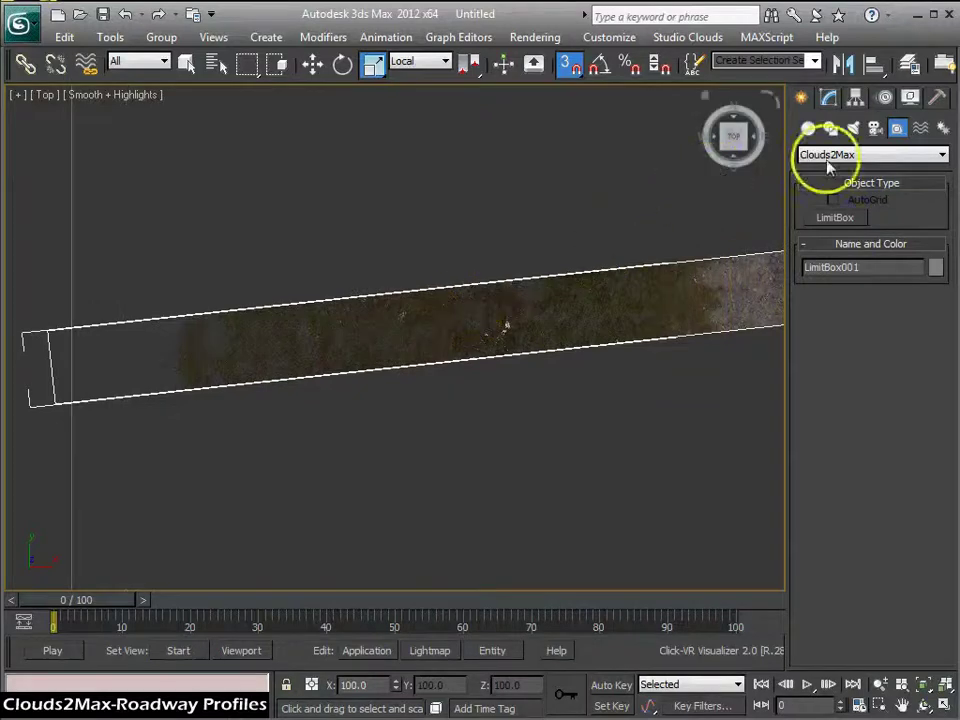
Step: Draw a Line spline in Perspective view, snapping vertices to the cloud strip from the dark grass slope across the road to the far green grass end
click(836, 128)
click(820, 234)
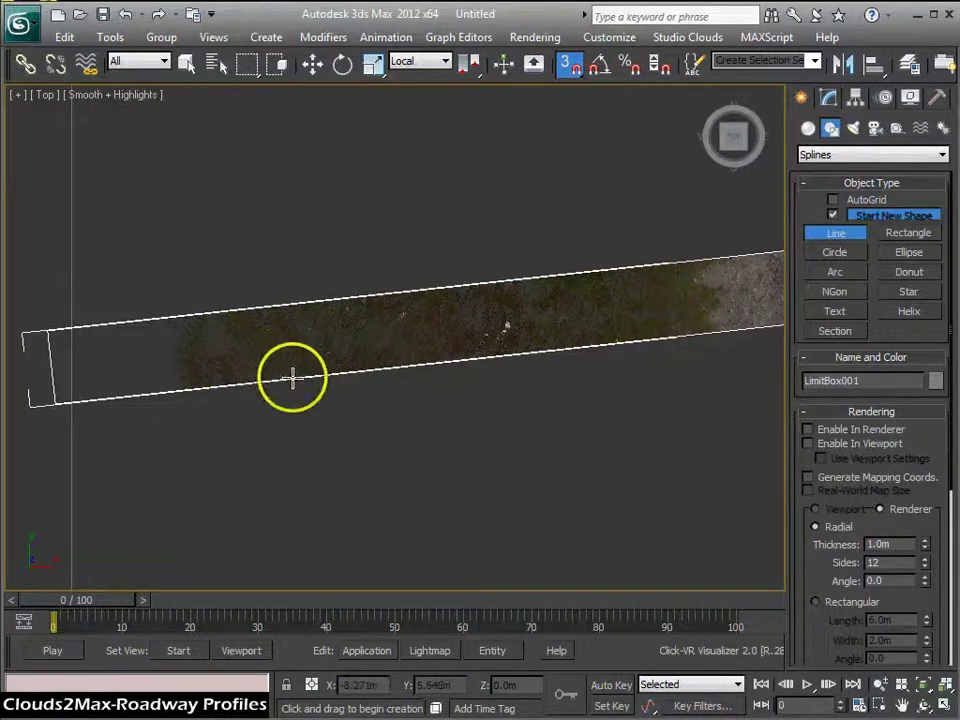
key(p)
scroll(392, 364, down, 5)
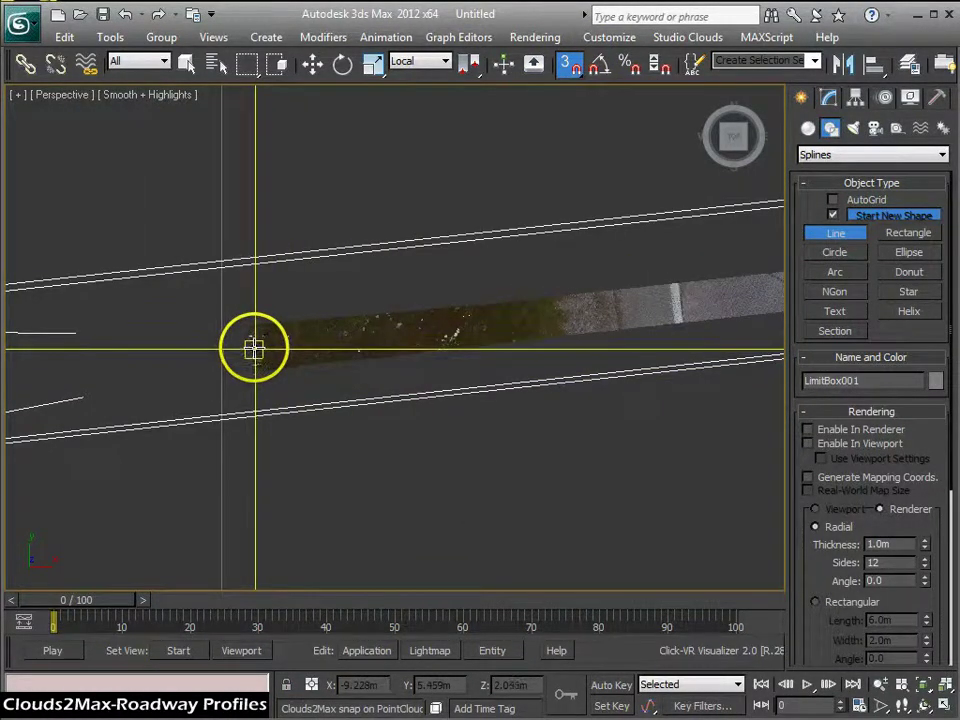
click(253, 346)
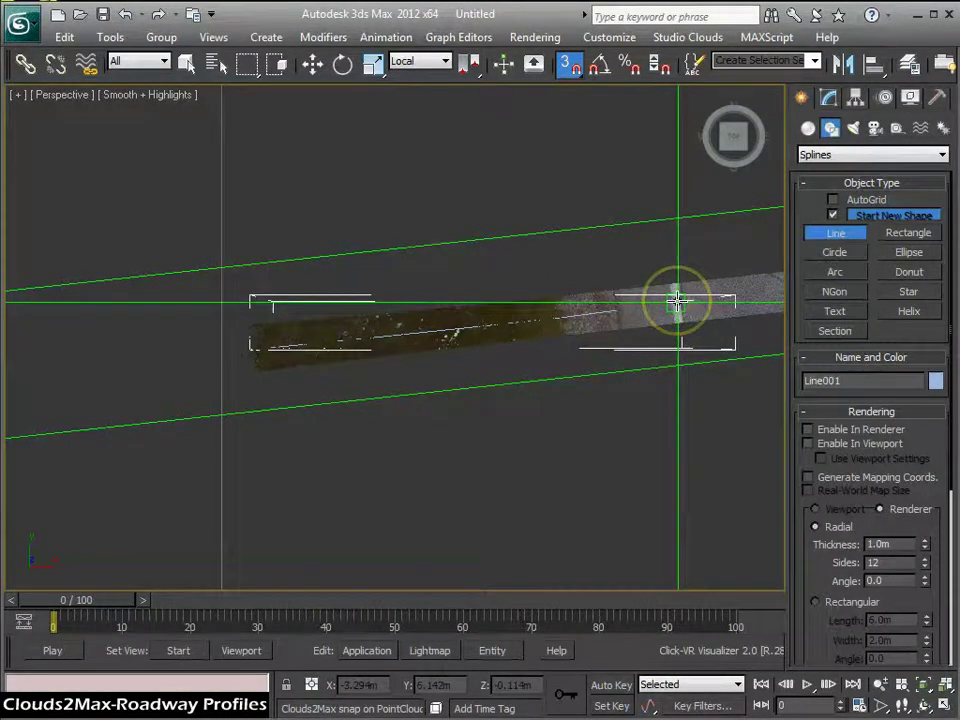
middle_drag(677, 300, 394, 336)
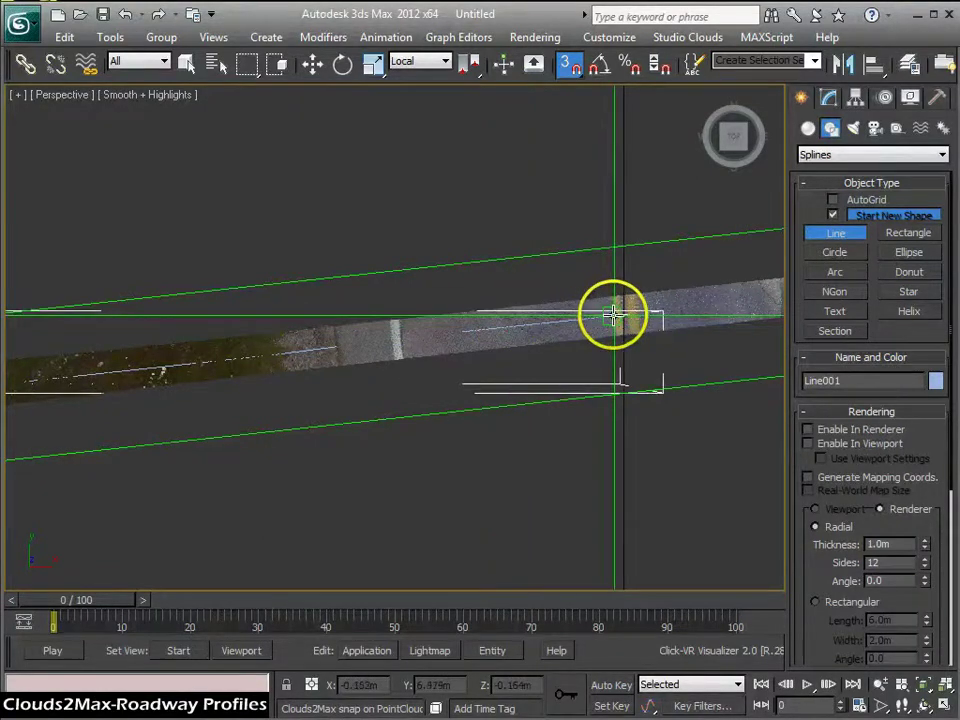
middle_drag(619, 313, 414, 339)
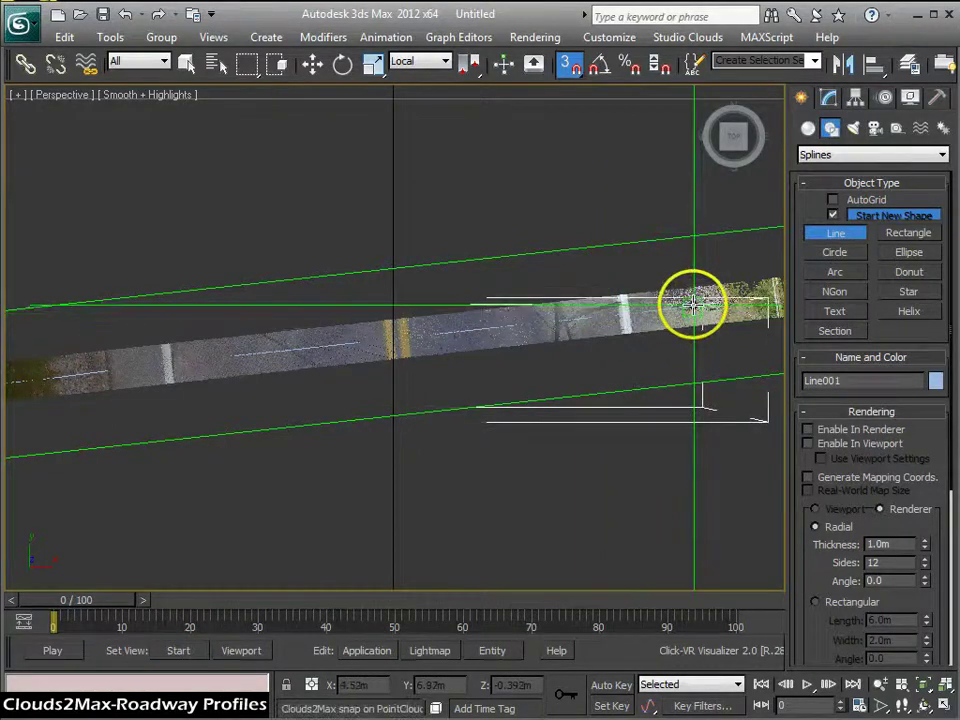
middle_drag(693, 303, 347, 371)
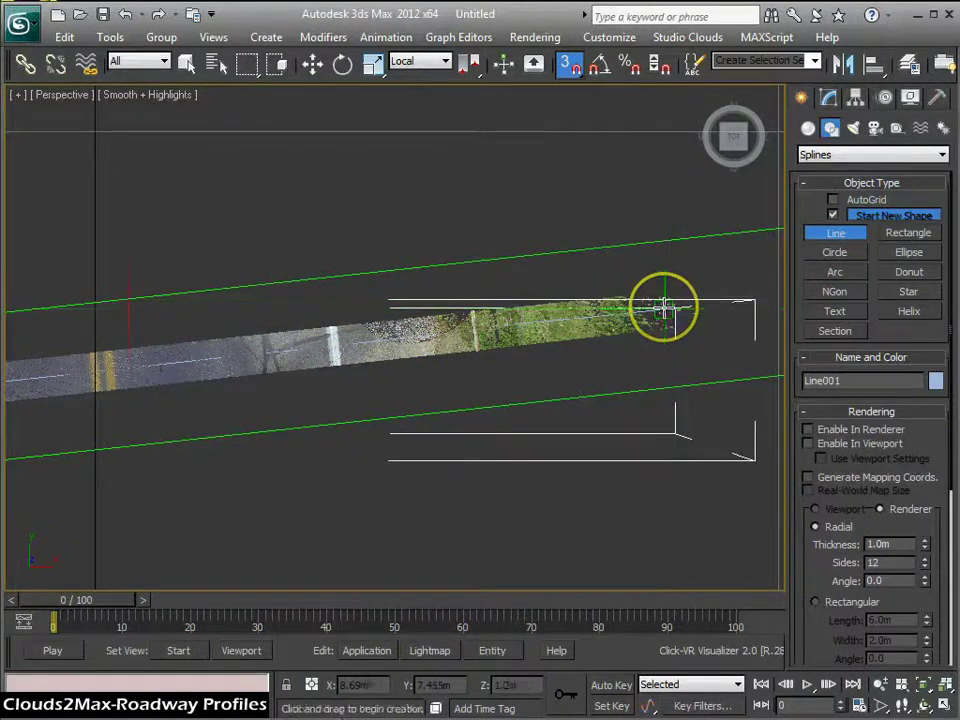
Step: Change the new profile line's object color to yellow
click(829, 97)
click(941, 124)
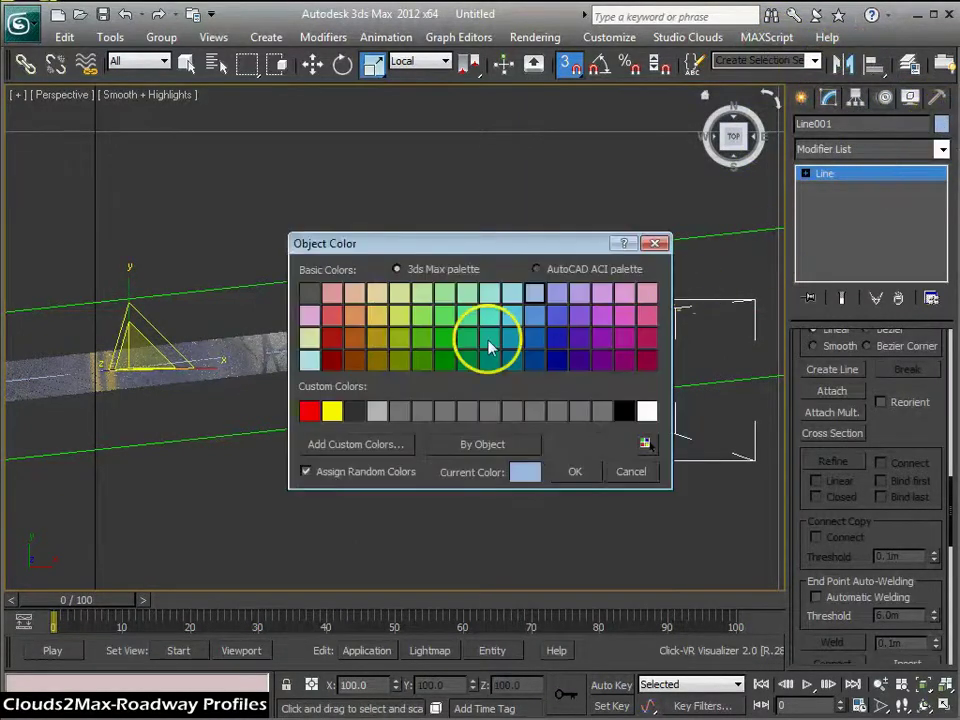
click(333, 411)
click(572, 471)
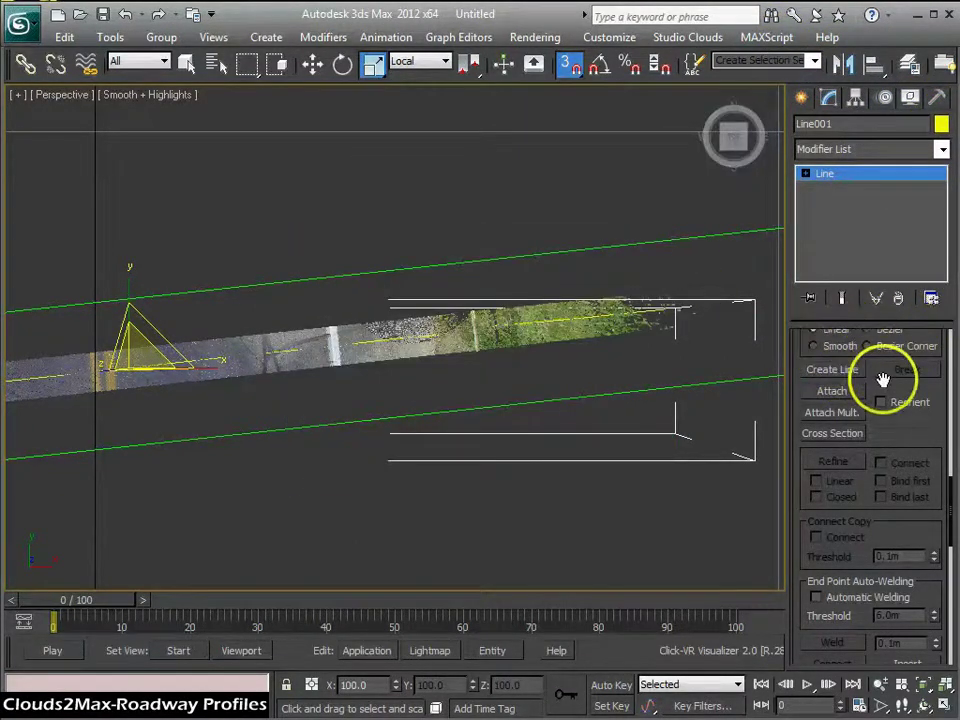
Step: Enable the profile line in the renderer and viewport, with a radial thickness of 0.1 m
scroll(905, 430, up, 10)
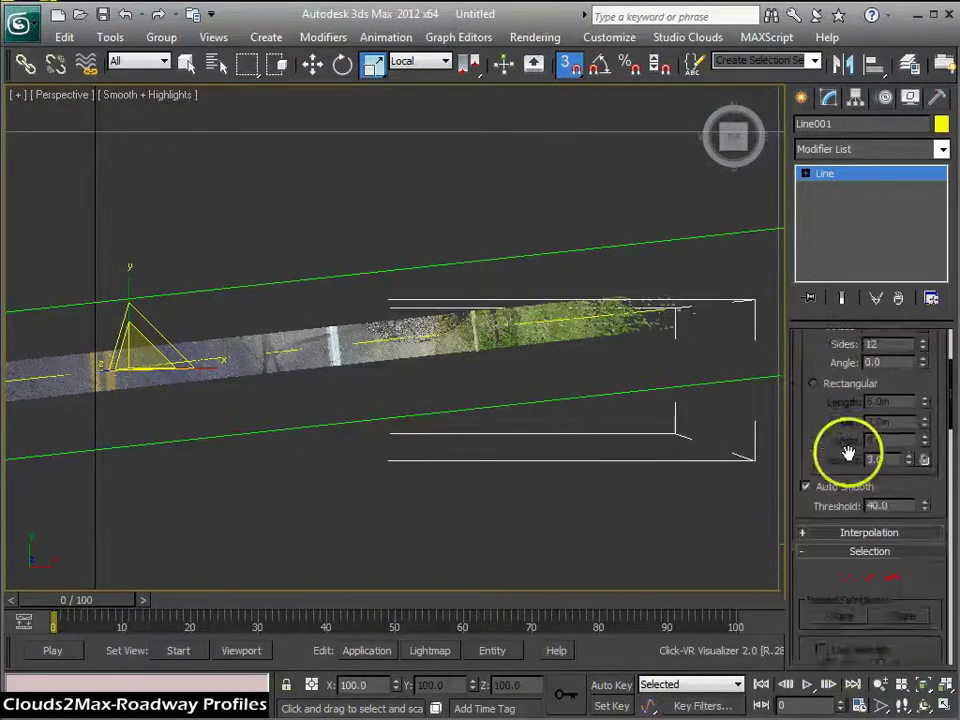
click(857, 358)
click(857, 372)
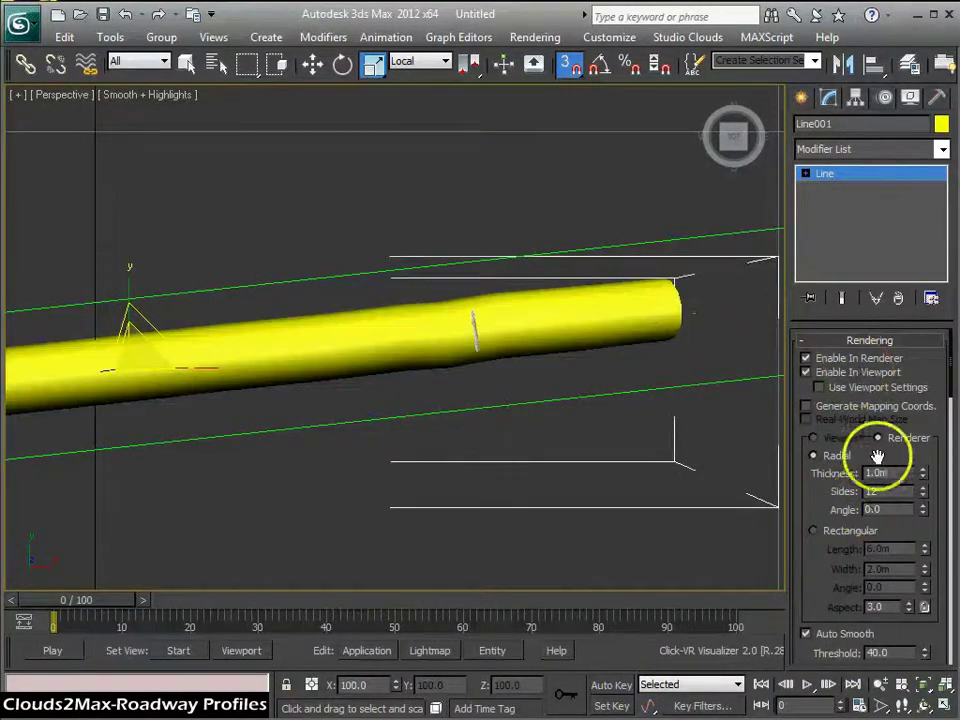
double_click(893, 473)
text(0.1)
key(Return)
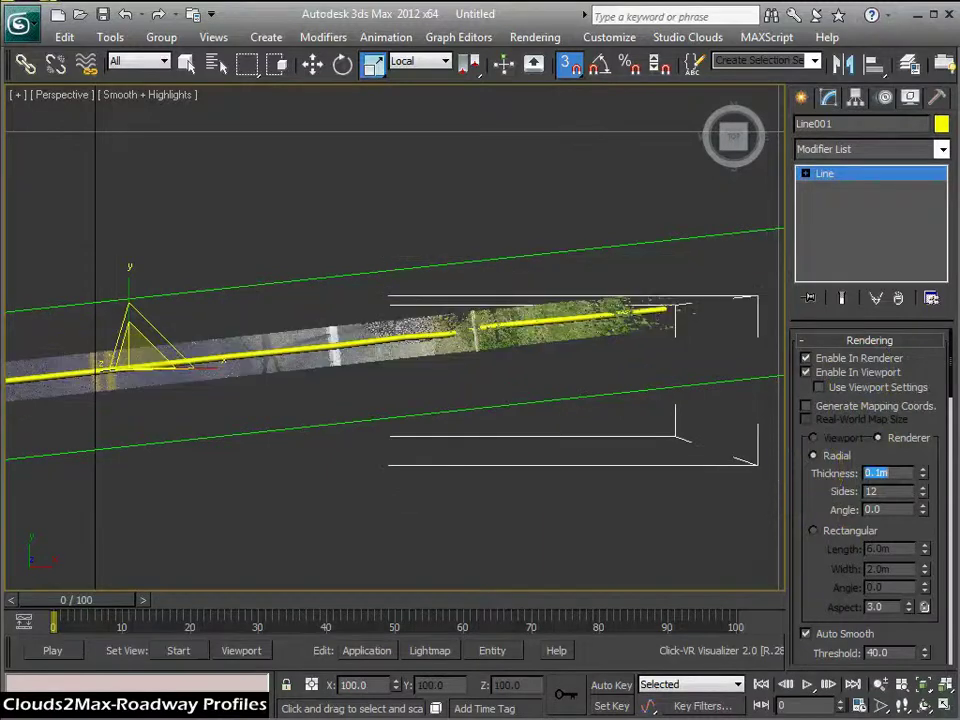
Step: Examine the yellow profile line against the cloud strip from above and from the front, up close and as a whole
scroll(362, 316, down, 3)
scroll(231, 332, down, 2)
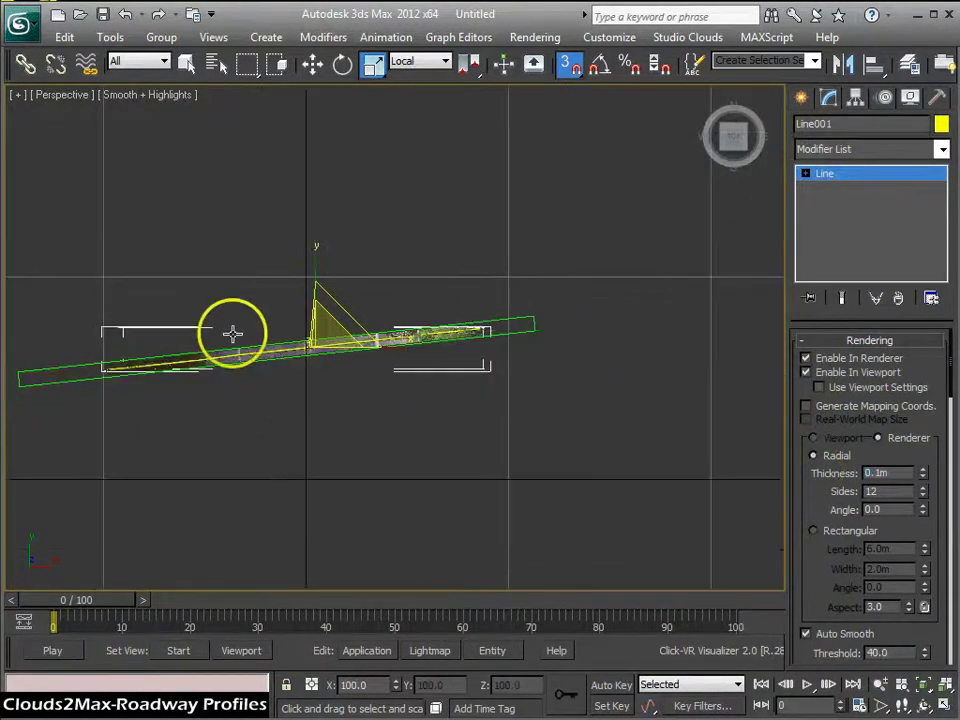
middle_drag(231, 332, 401, 294)
scroll(401, 294, up, 2)
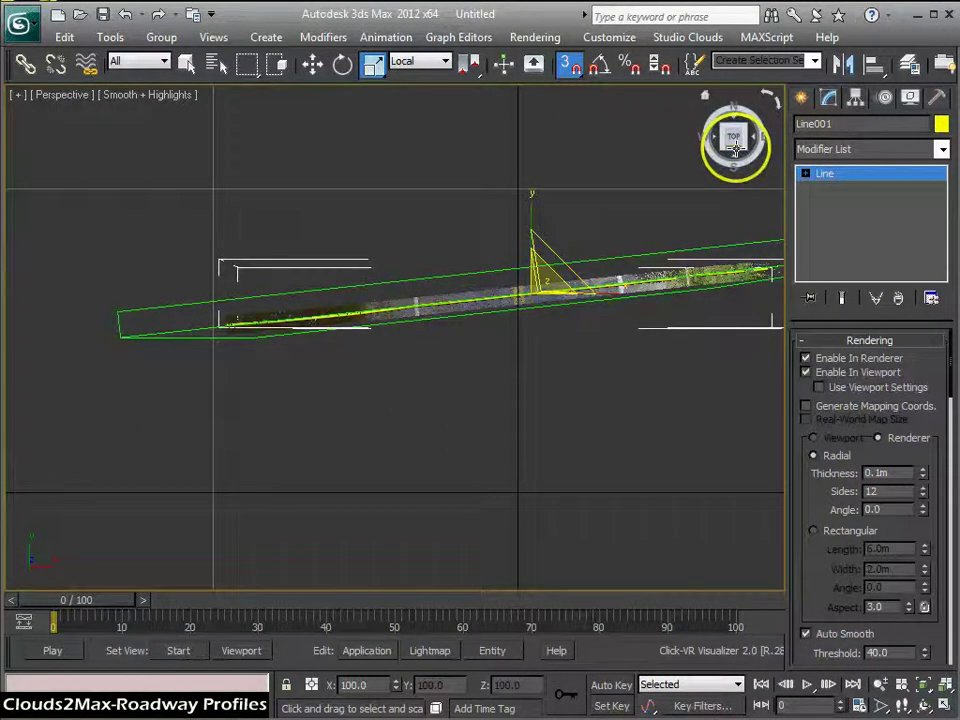
drag(733, 135, 743, 101)
mouse_move(733, 580)
alt+middle_down()
mouse_move(720, 576)
mouse_move(718, 90)
mouse_move(722, 576)
alt+middle_up()
scroll(471, 386, down, 2)
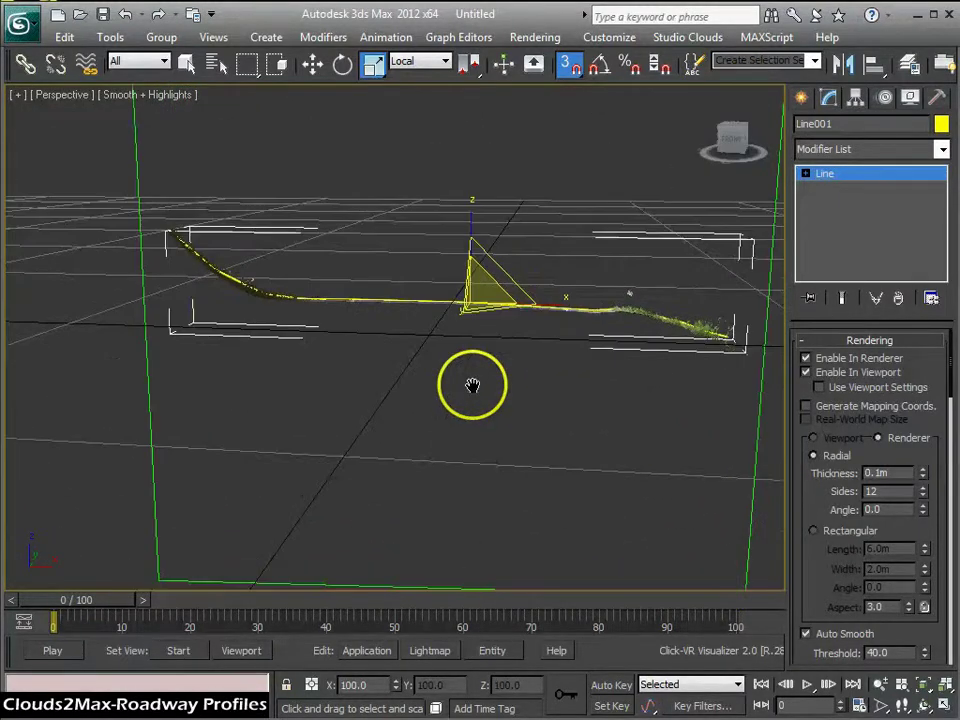
scroll(484, 375, up, 4)
middle_drag(452, 336, 471, 447)
scroll(455, 408, down, 4)
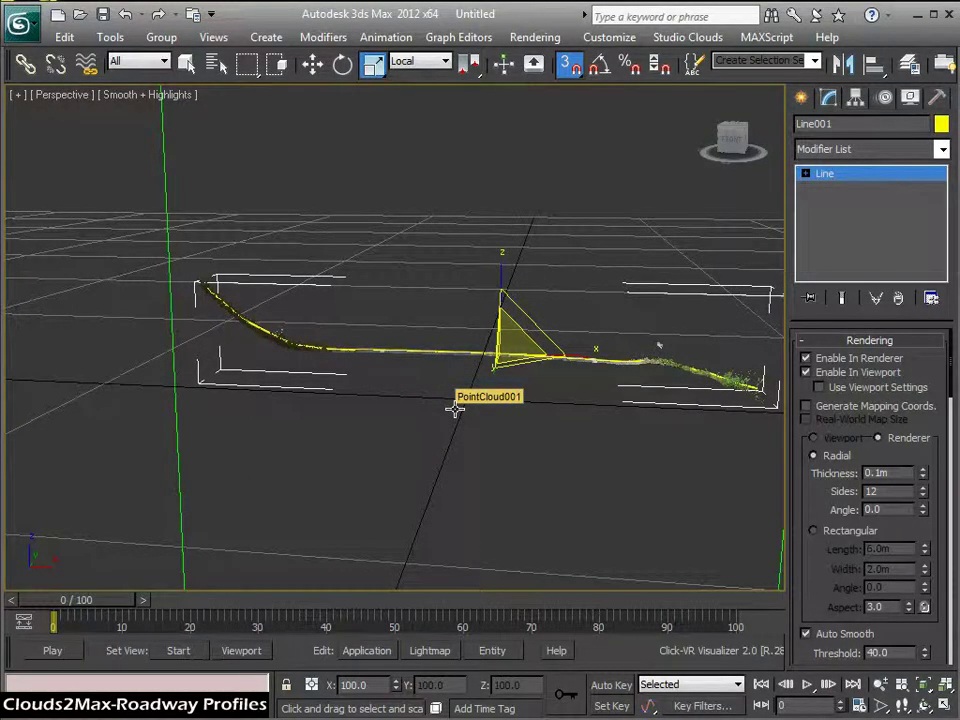
mouse_move(455, 408)
alt+middle_down()
mouse_move(456, 375)
mouse_move(444, 392)
alt+middle_up()
scroll(450, 392, down, 4)
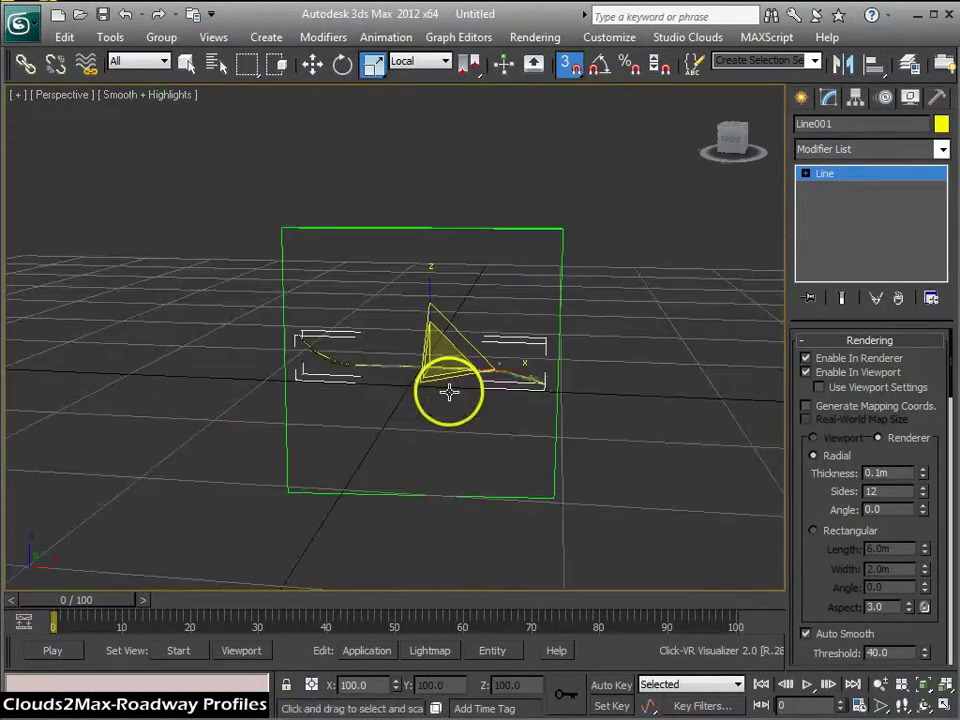
Step: Turn off 3D snapping and move the limit box along the Y axis to about 11.85 m
click(420, 228)
key(w)
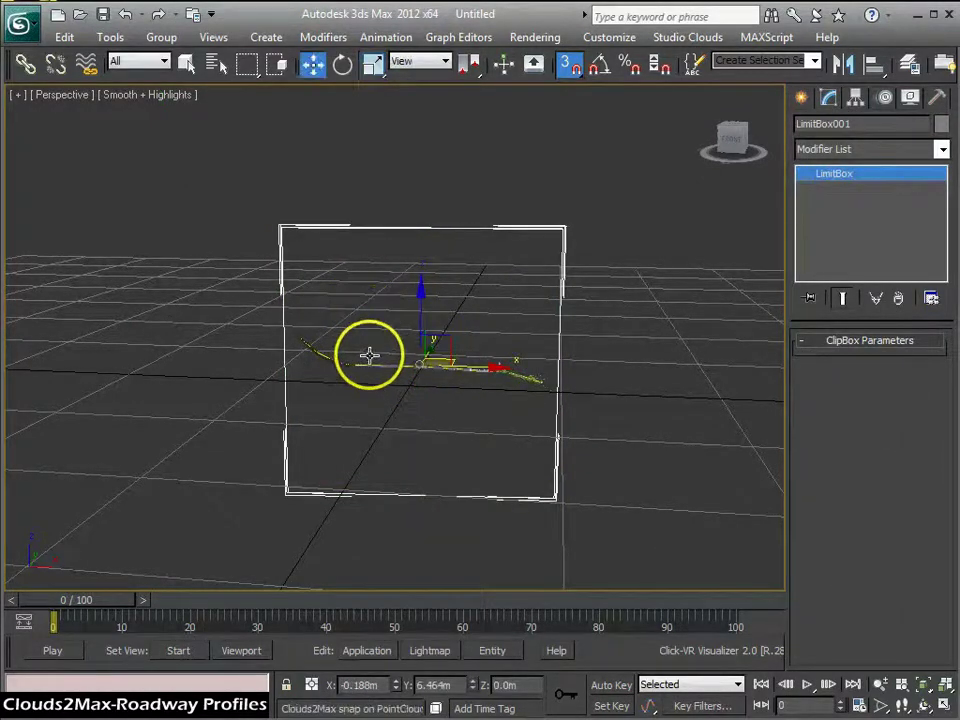
alt+middle_drag(368, 356, 334, 373)
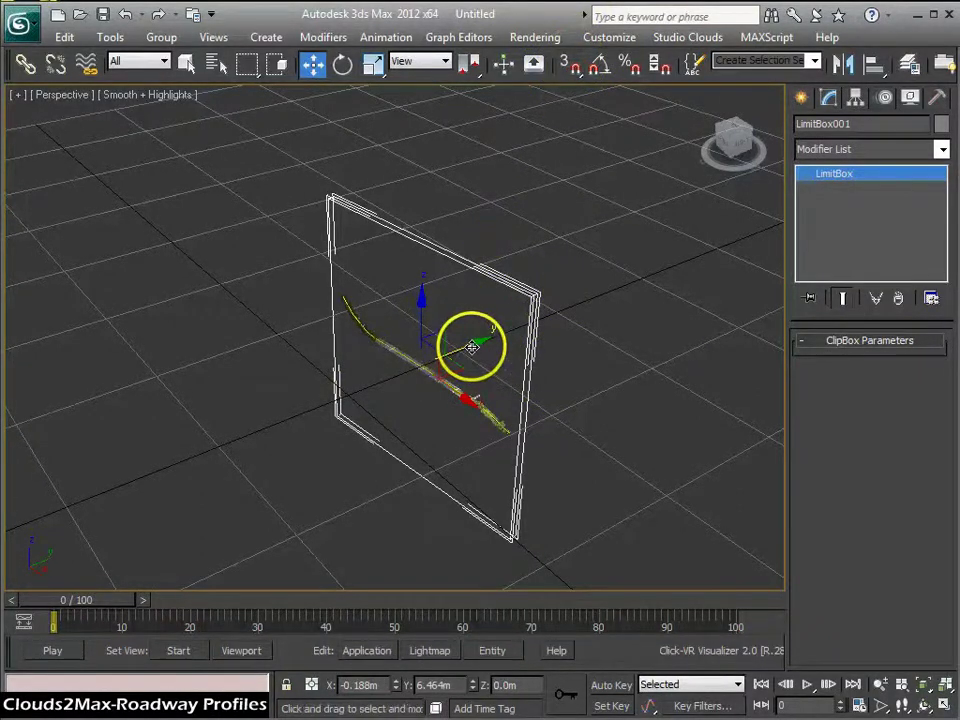
drag(479, 346, 503, 371)
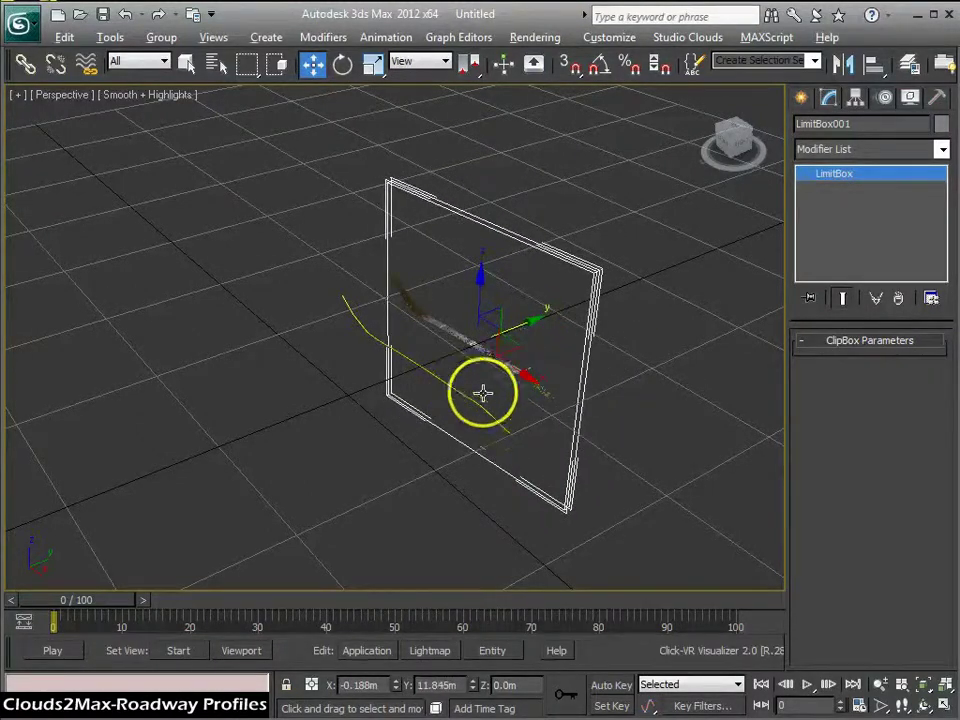
Step: Turn on 3D snapping and draw a second Line along the new cloud strip, from the dark grass slope across the road to the far grass end
scroll(463, 349, up, 10)
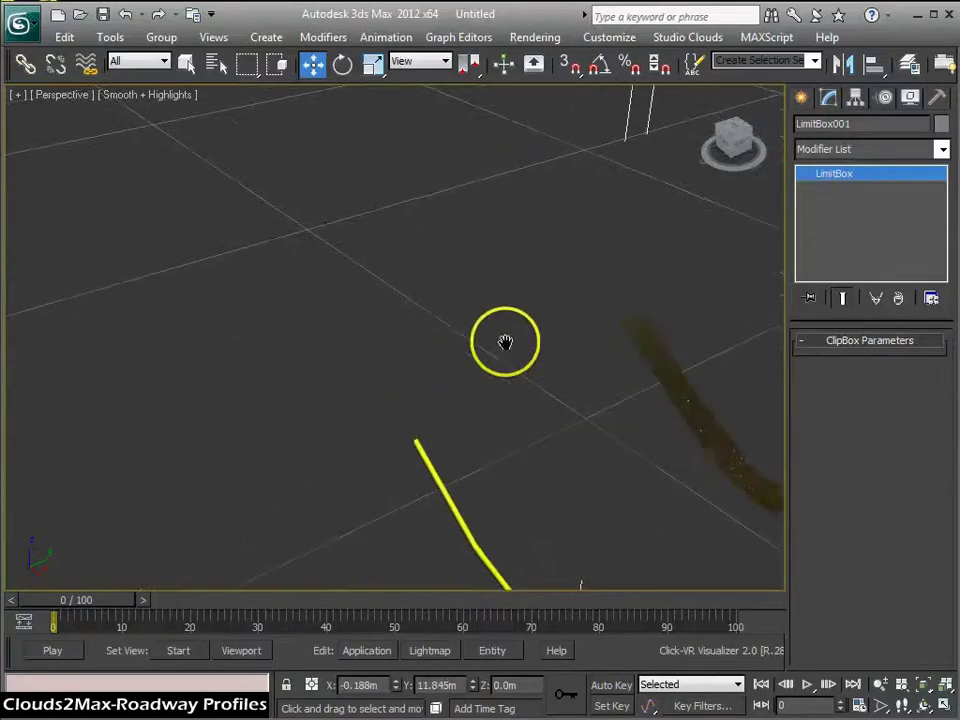
middle_drag(476, 281, 382, 258)
scroll(377, 193, up, 3)
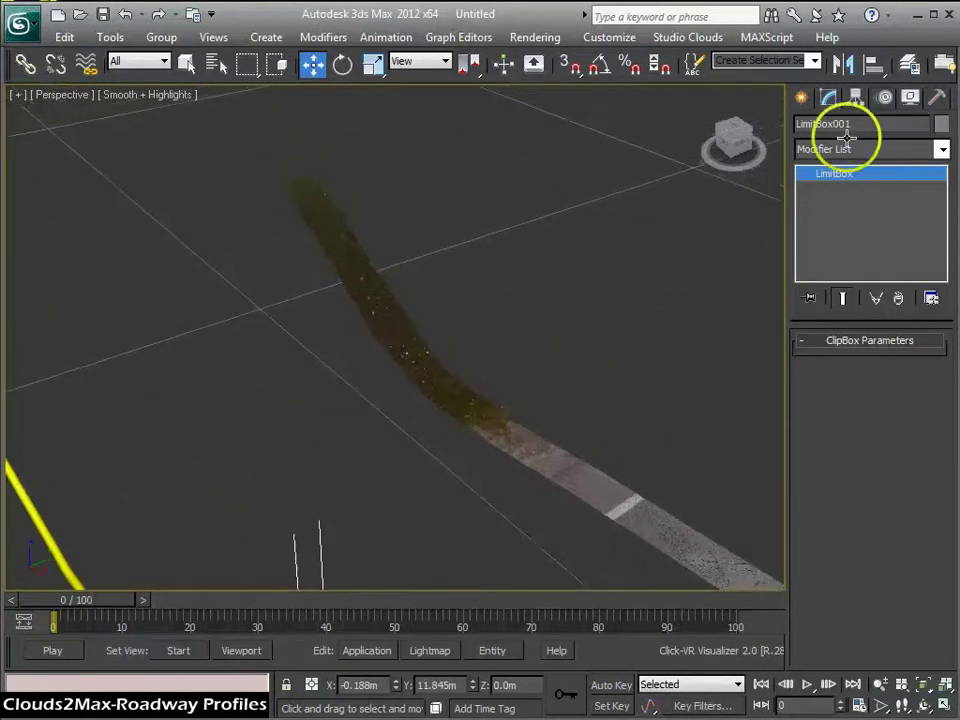
click(801, 97)
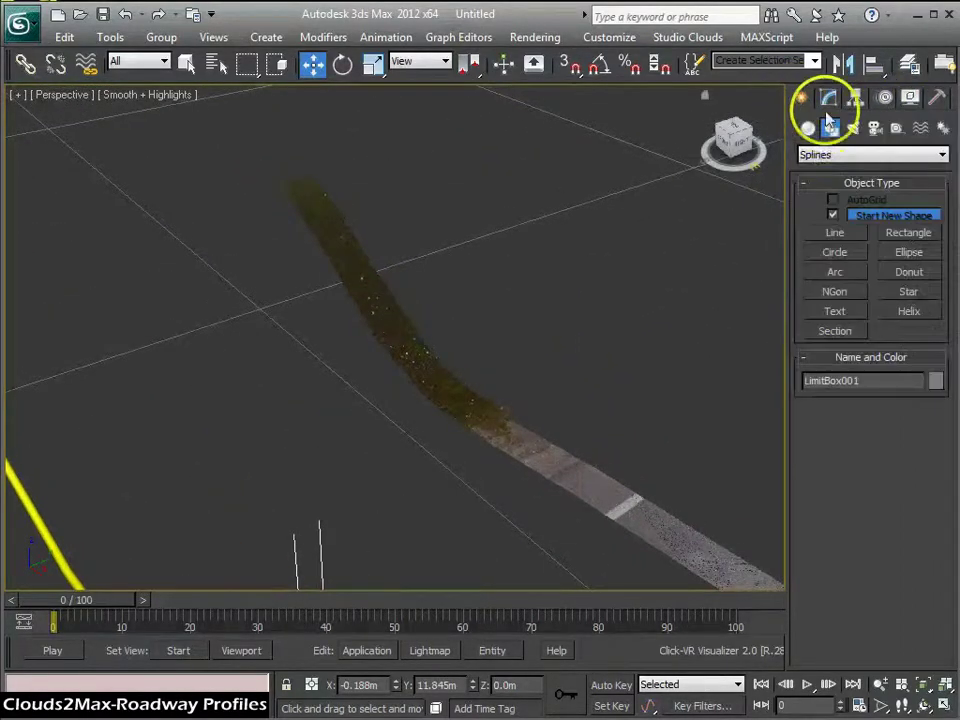
click(835, 233)
click(568, 64)
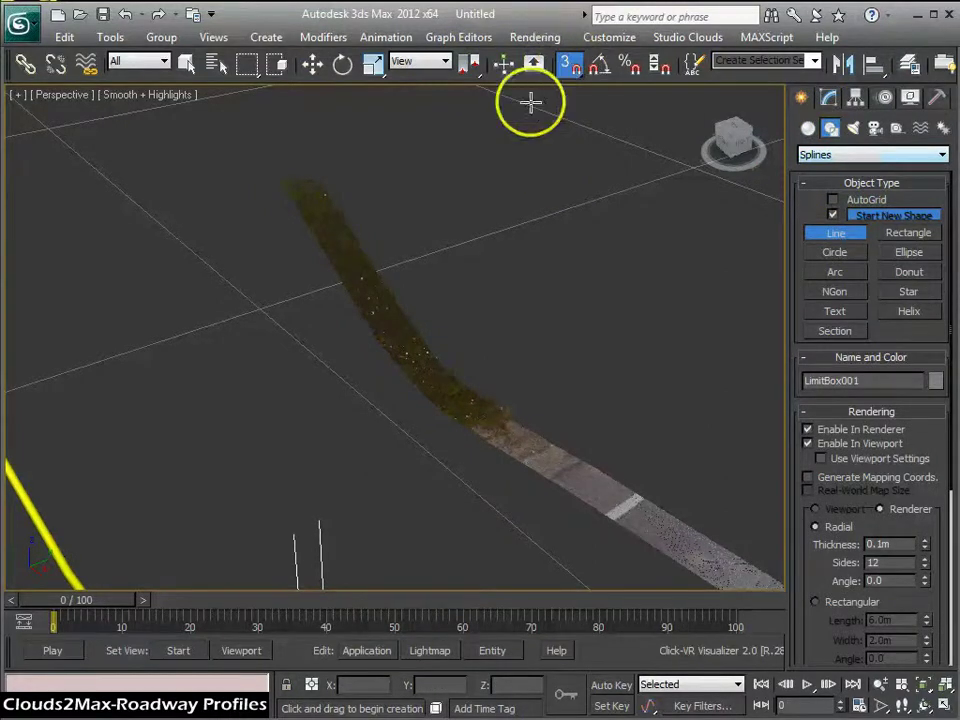
click(306, 189)
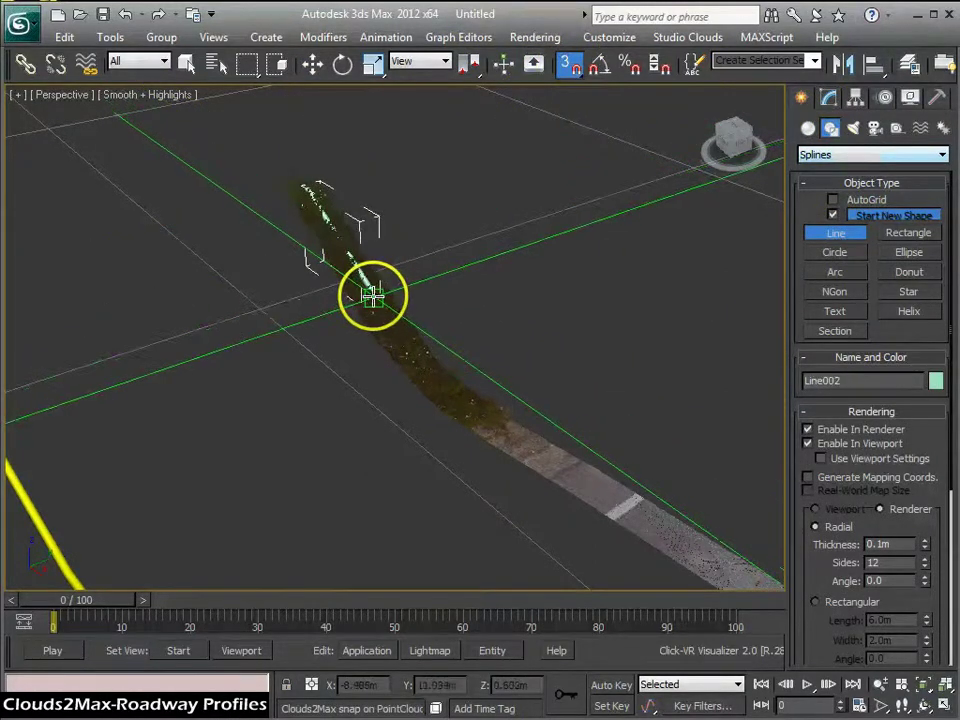
click(476, 407)
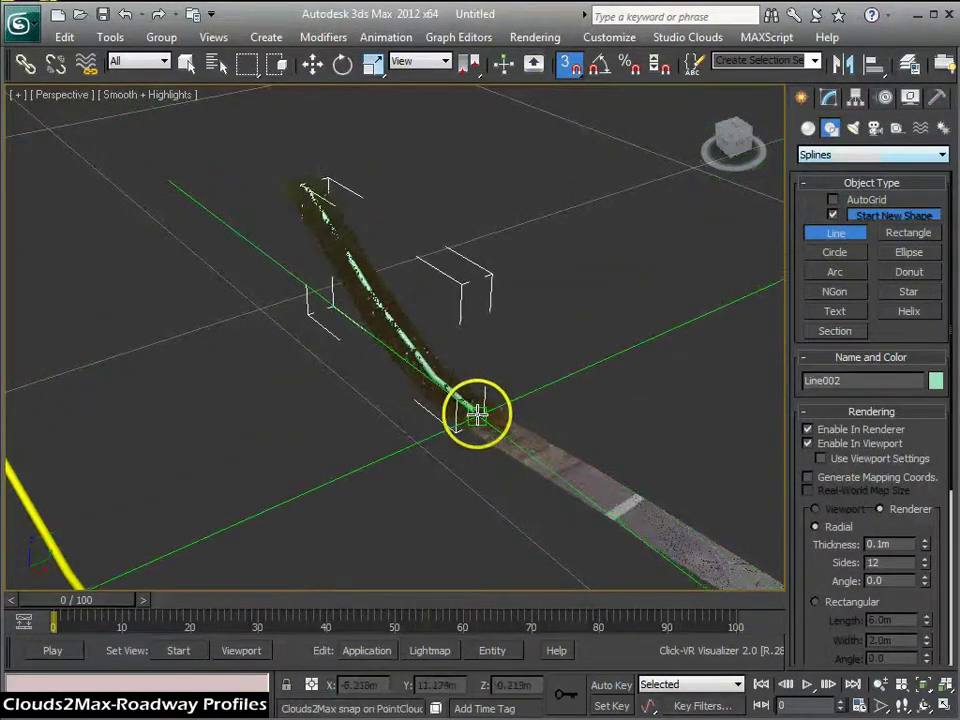
alt+middle_drag(580, 475, 622, 510)
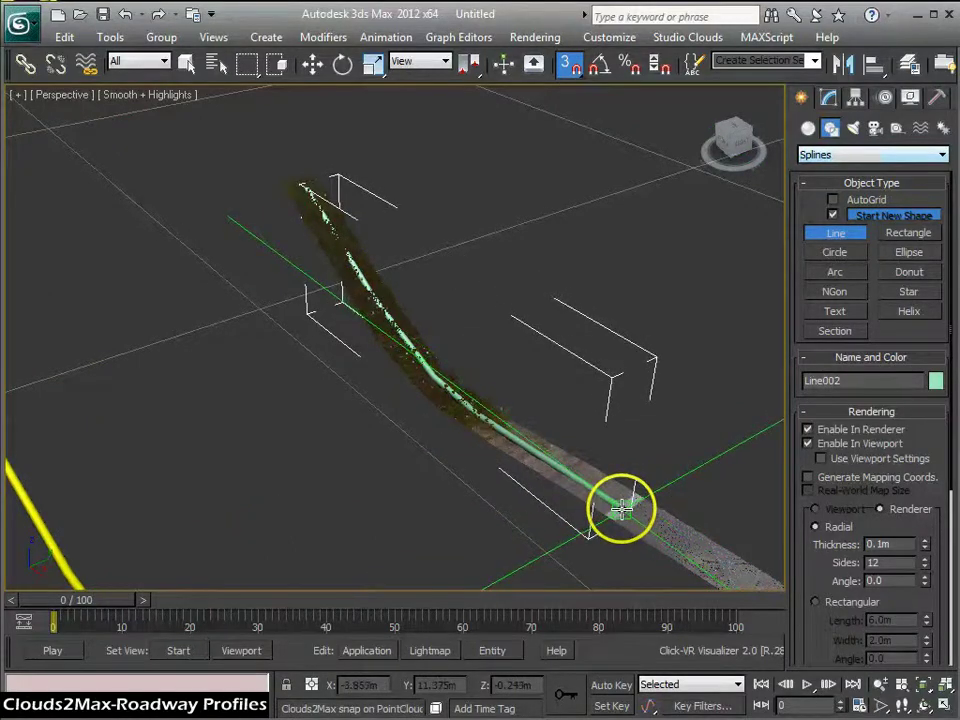
alt+middle_drag(395, 338, 420, 408)
right_click(420, 408)
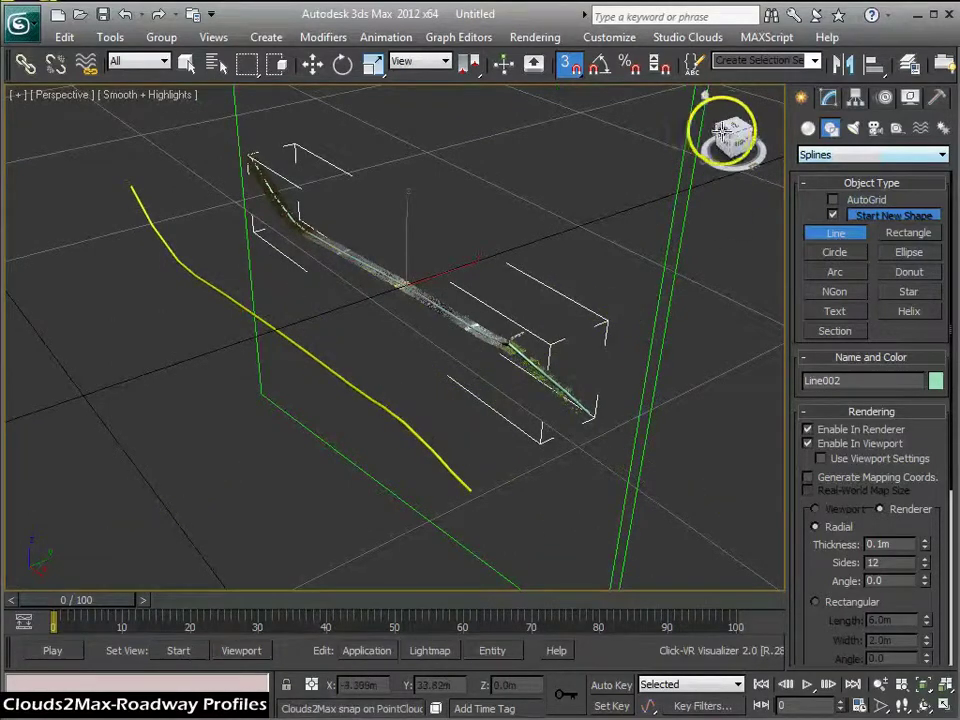
Step: Turn off 3D snapping and hide LimitBox001 to show the whole road point cloud
click(567, 66)
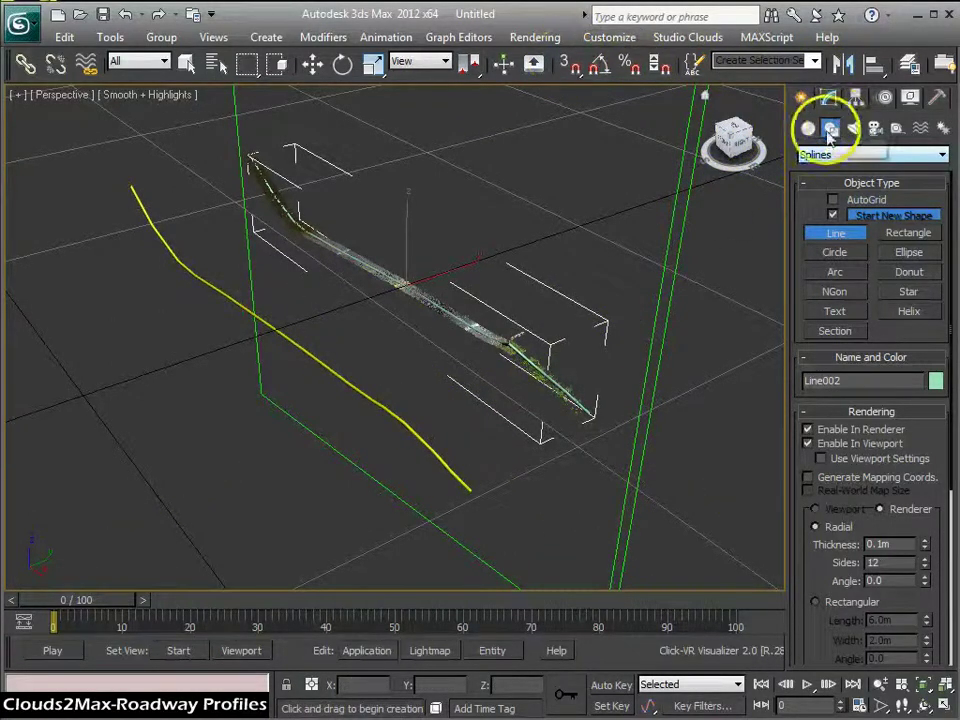
click(907, 63)
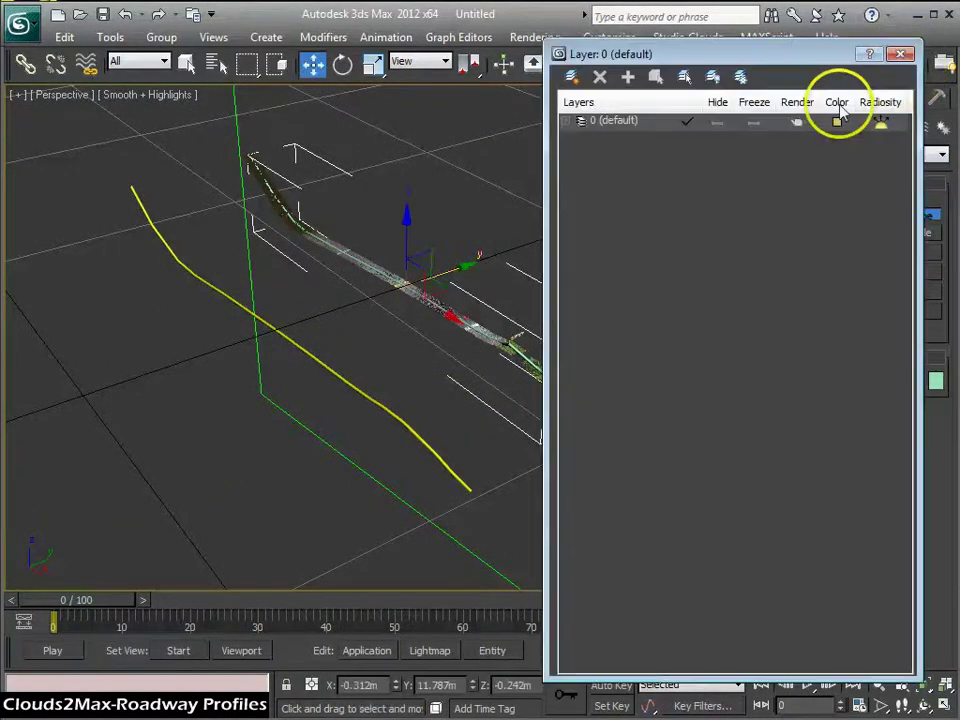
click(570, 121)
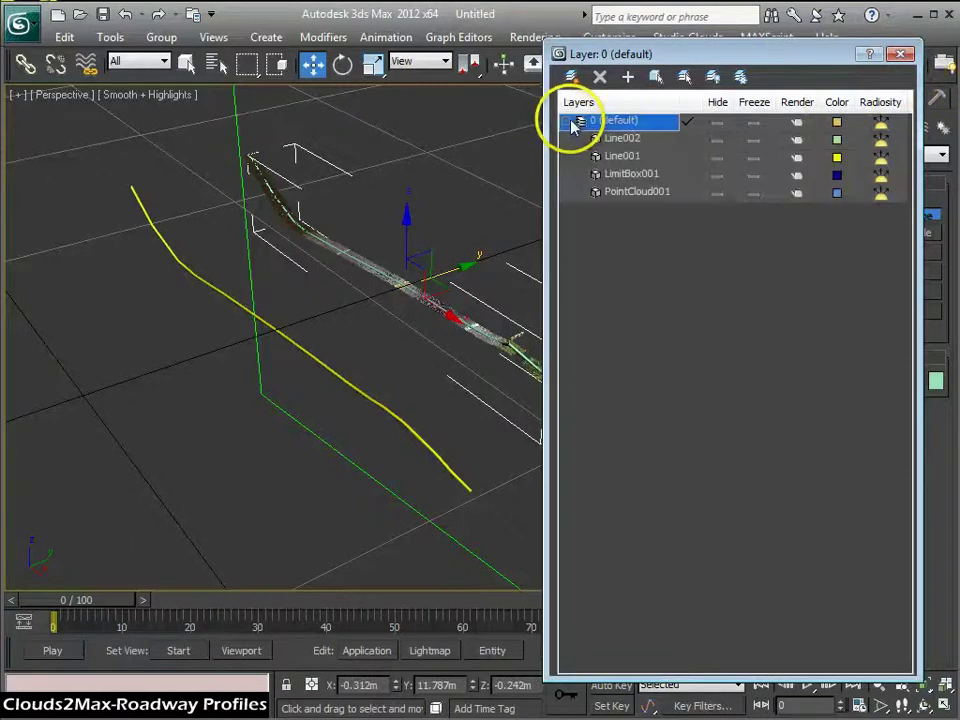
click(723, 176)
click(901, 53)
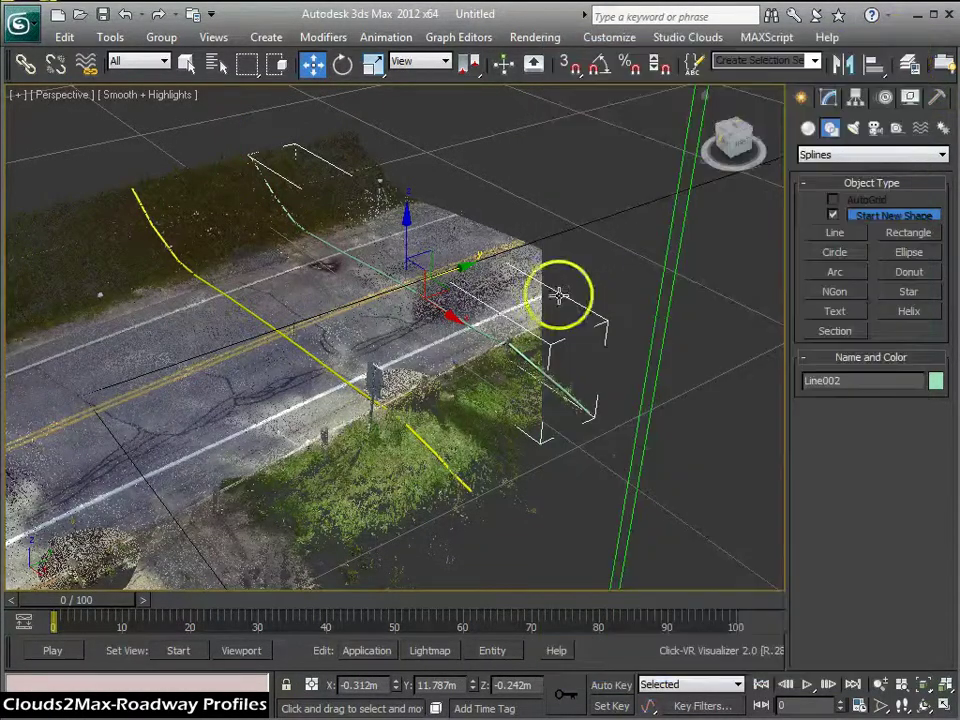
Step: Change the second profile line's object color to yellow to match the first
alt+middle_drag(426, 399, 664, 199)
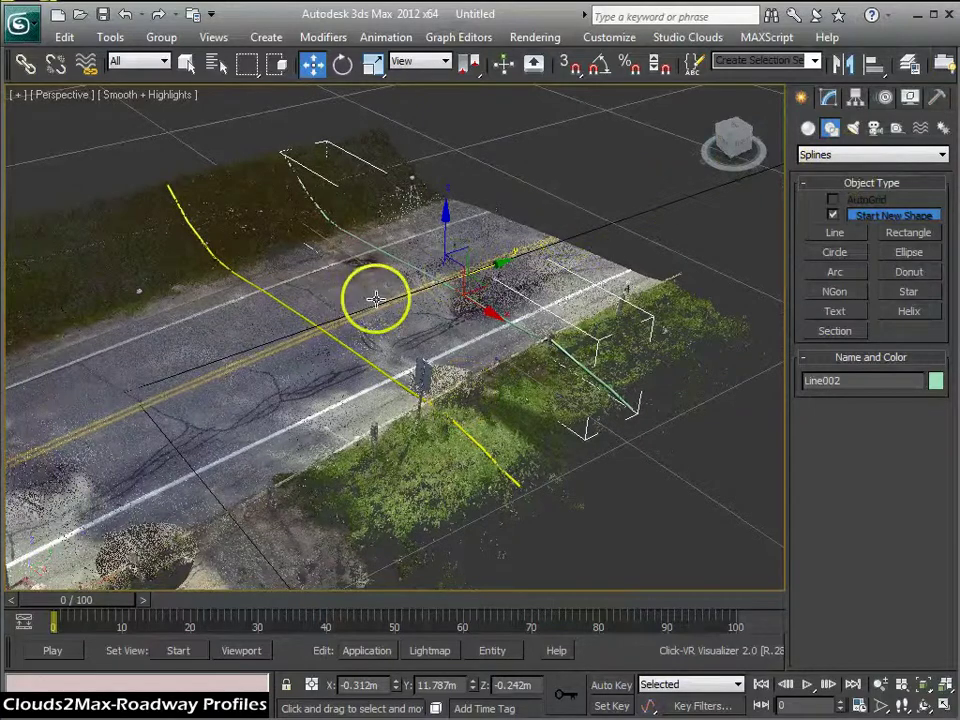
click(834, 97)
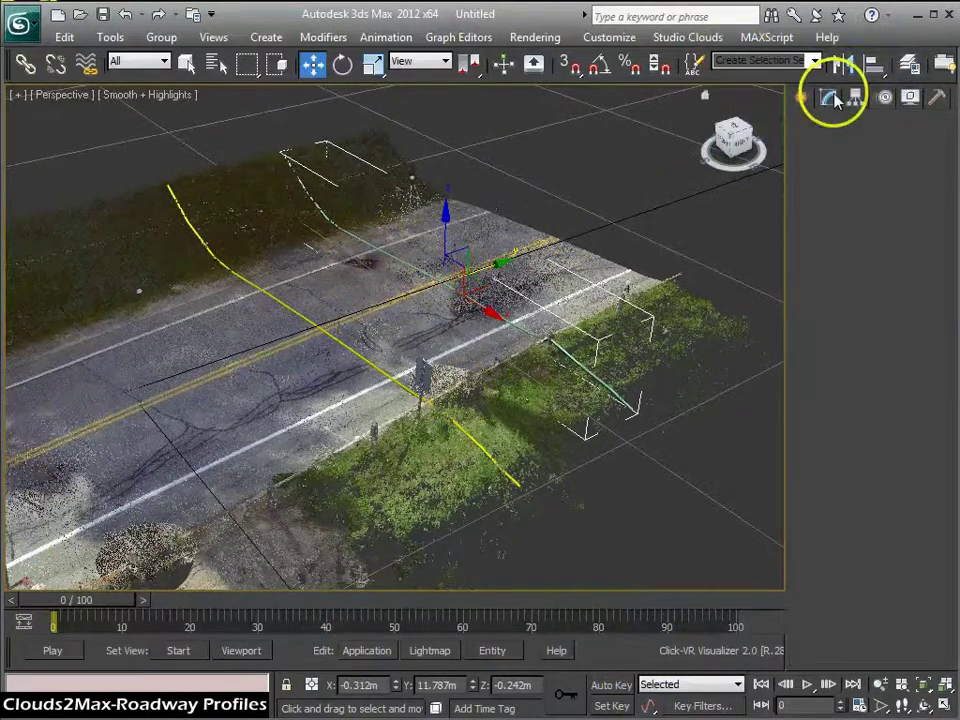
click(944, 126)
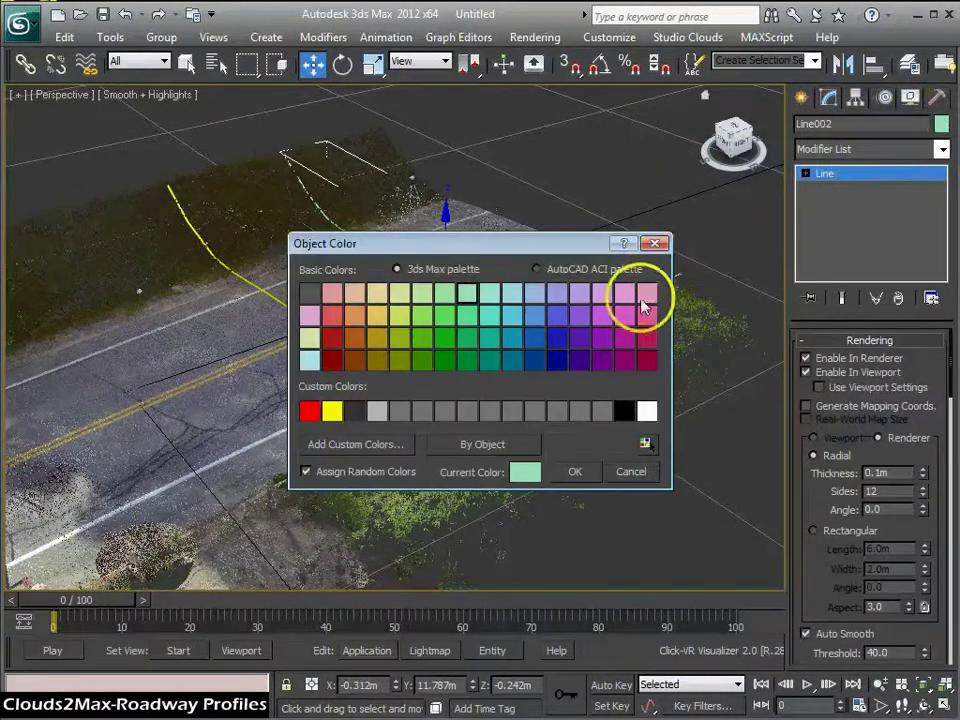
click(335, 412)
click(575, 471)
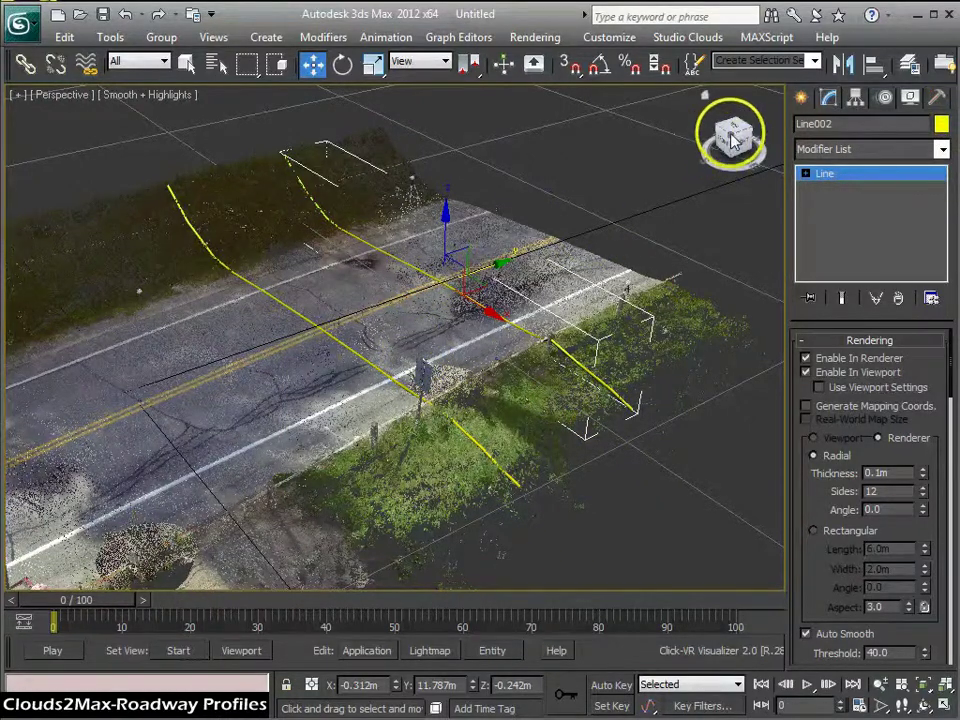
Step: Hide PointCloud001 to leave only the two yellow profile lines showing, and clear the selection
drag(737, 140, 758, 150)
scroll(528, 246, up, 4)
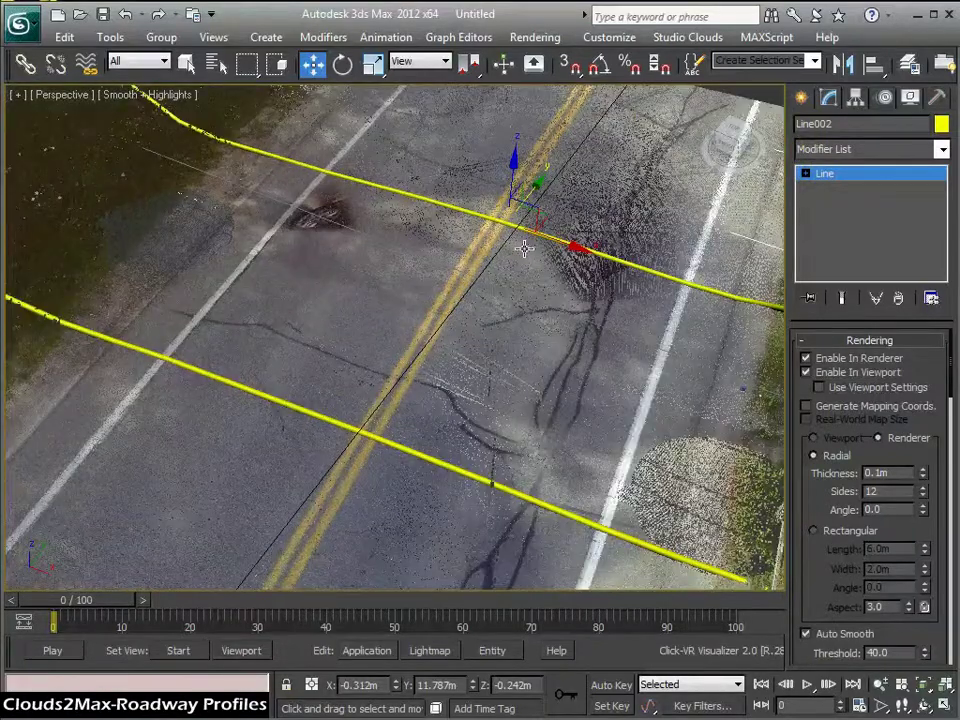
scroll(524, 248, down, 2)
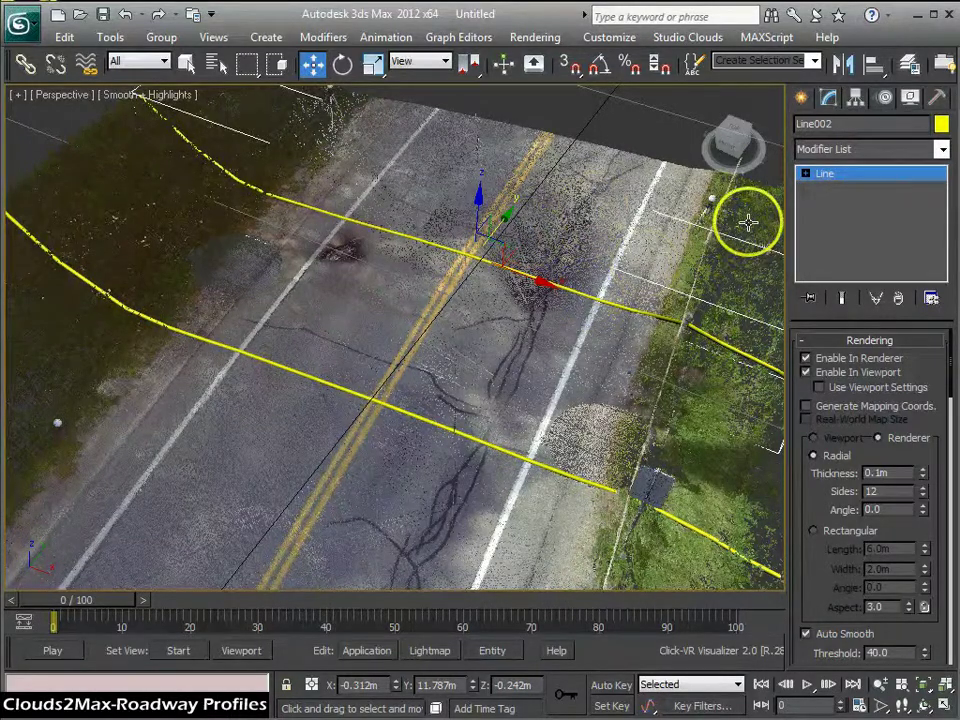
click(812, 98)
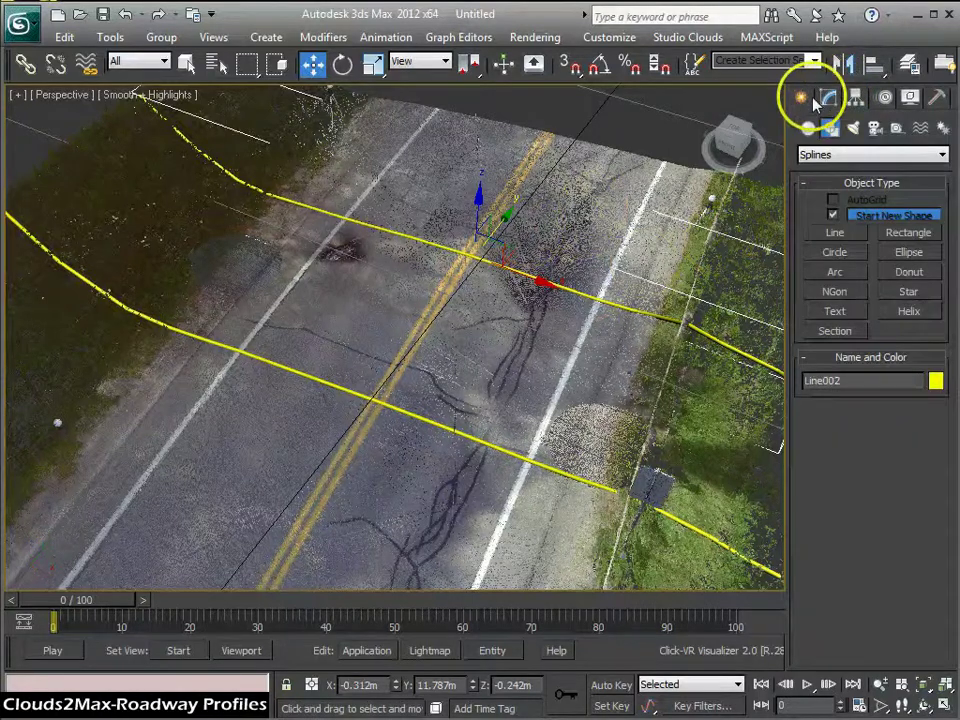
click(809, 128)
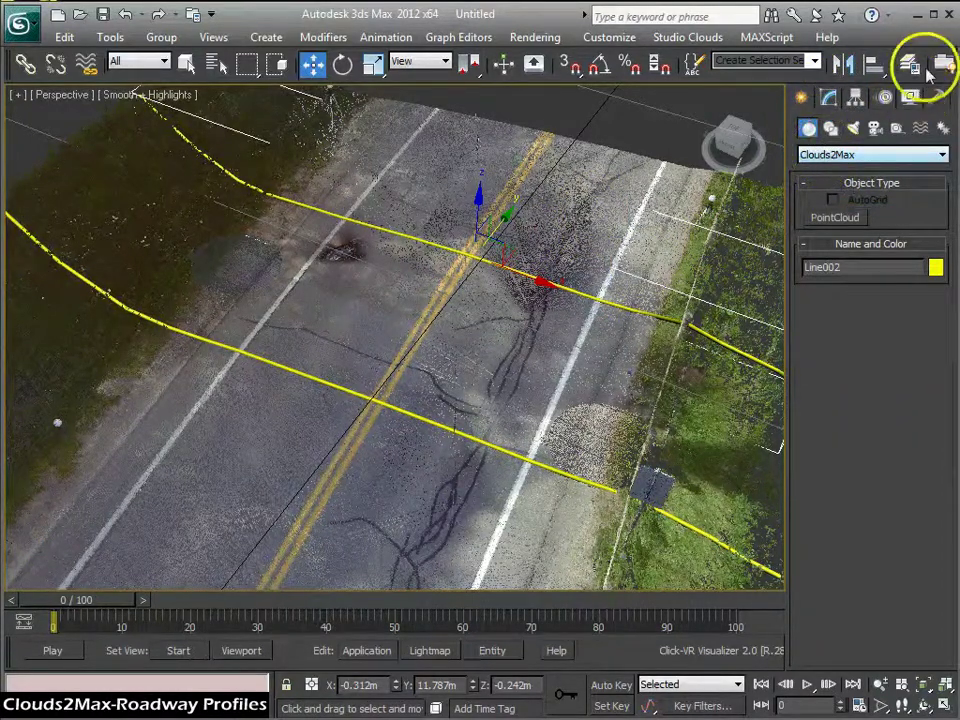
click(910, 64)
click(573, 120)
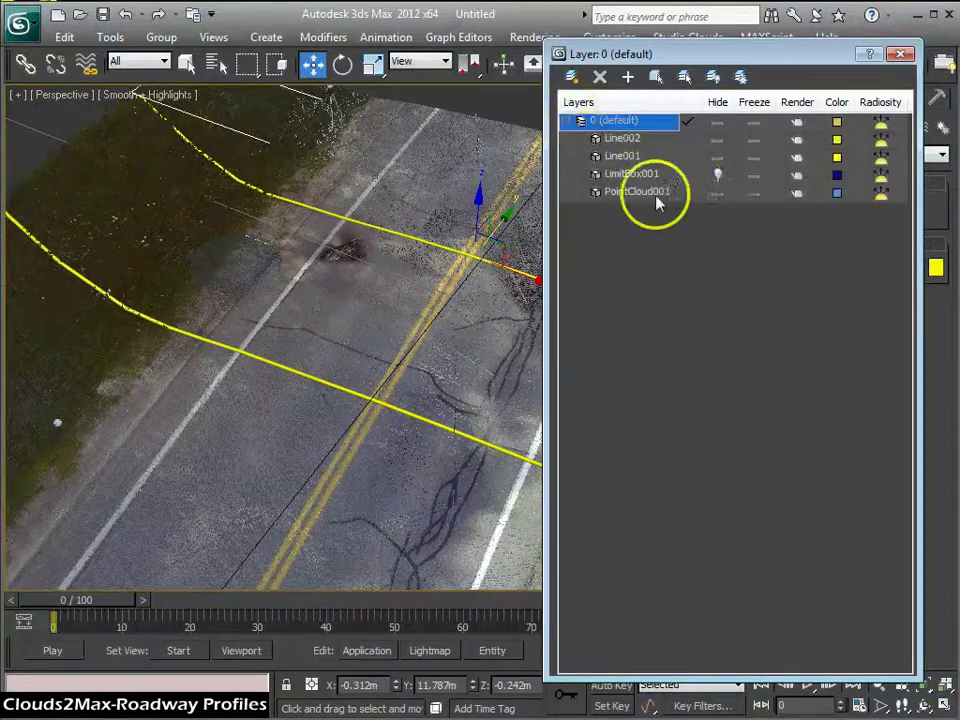
click(717, 192)
click(900, 54)
click(444, 318)
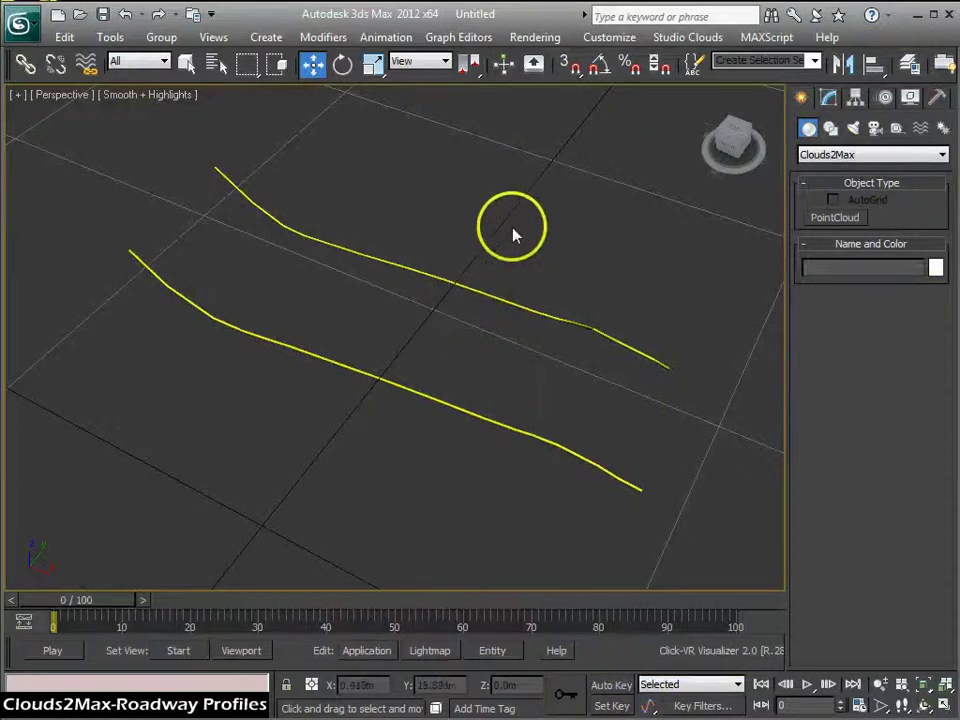
Step: Select both profile lines and build a Terrain compound object from them
drag(515, 224, 368, 460)
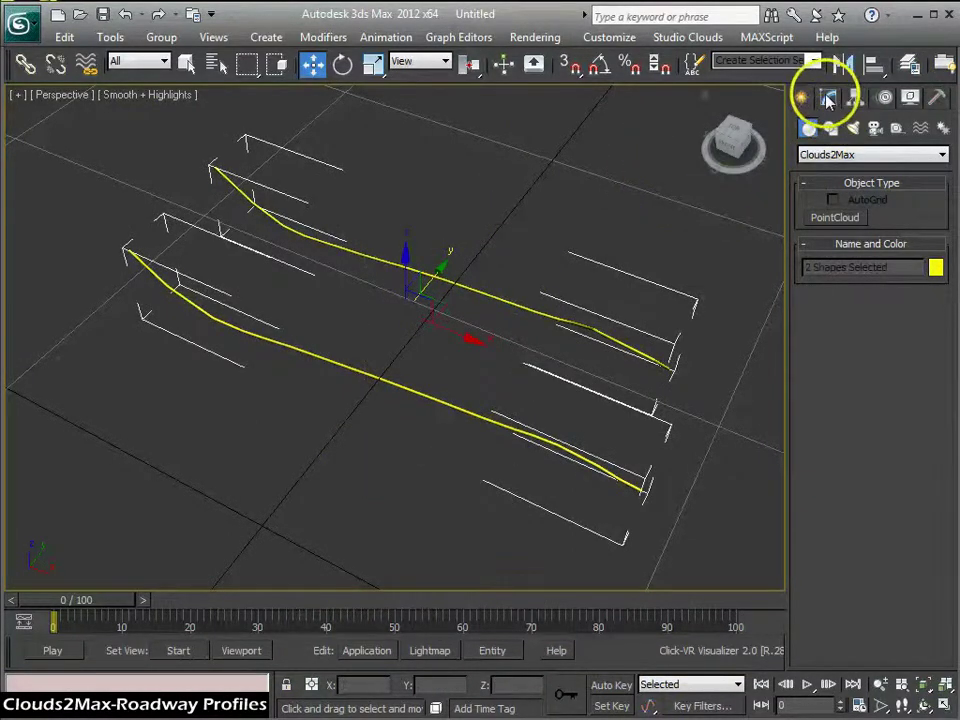
click(822, 155)
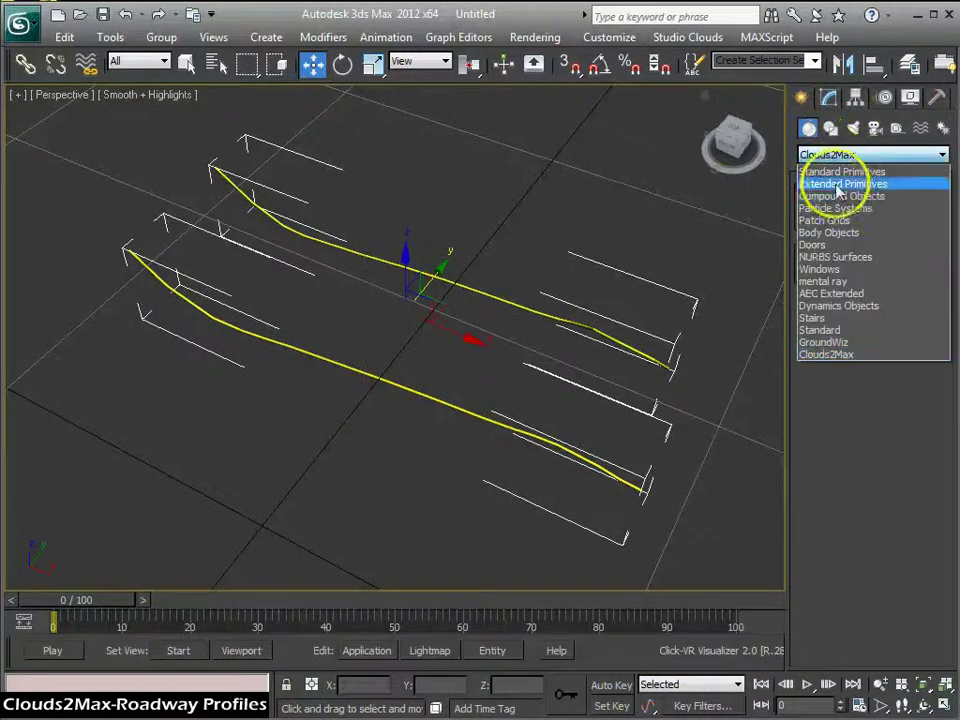
click(843, 197)
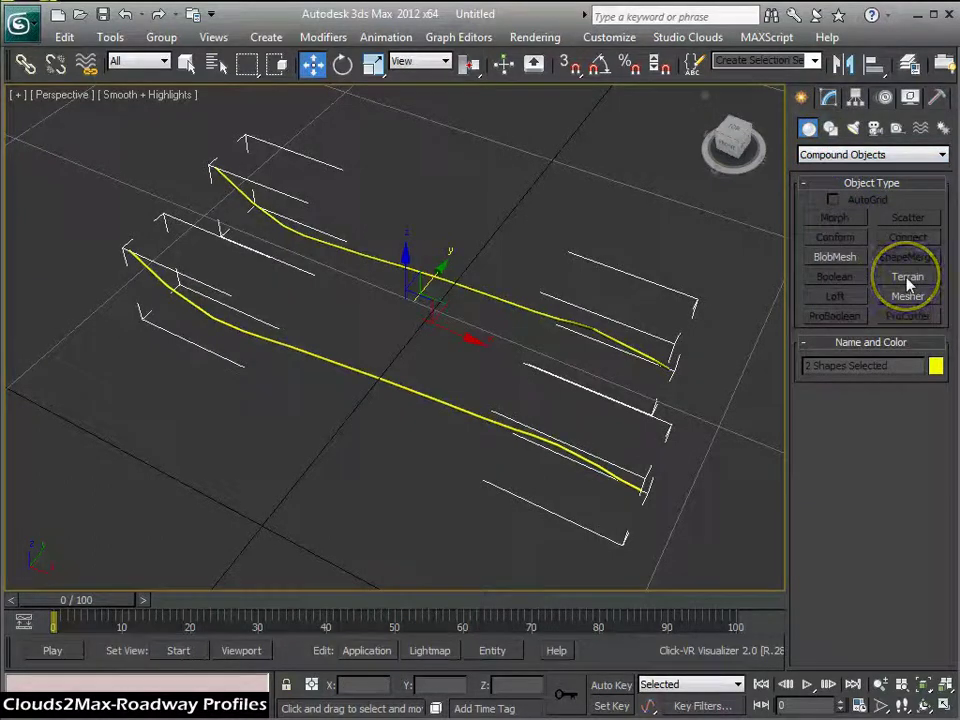
click(908, 282)
click(486, 326)
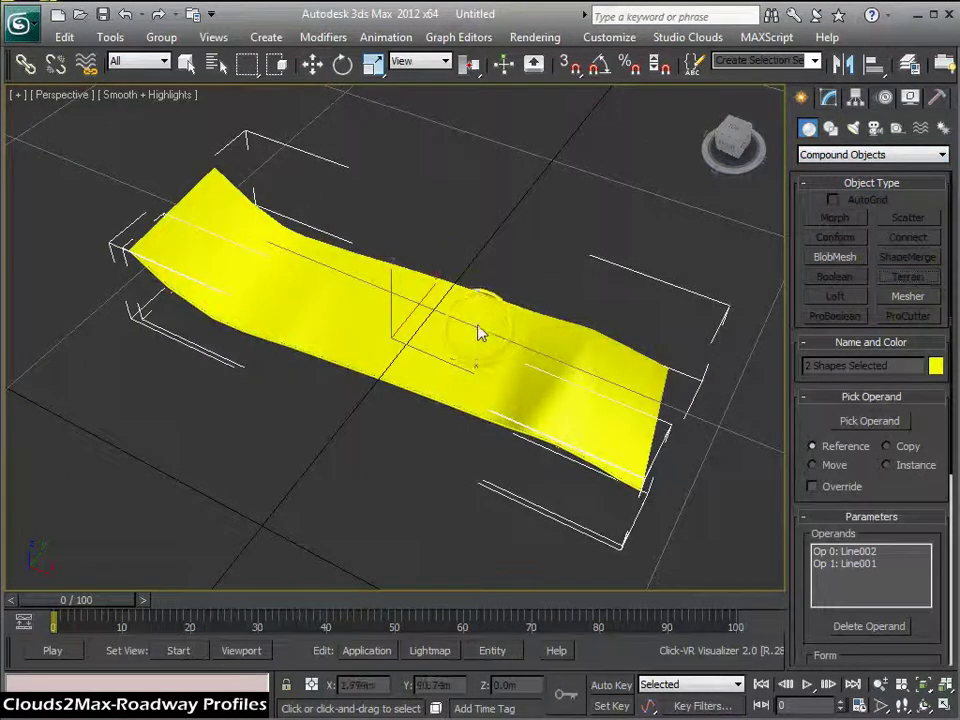
Step: Show edged faces in the viewport and inspect the terrain's triangulation between the two profile lines
key(F4)
scroll(481, 339, up, 4)
scroll(481, 341, down, 1)
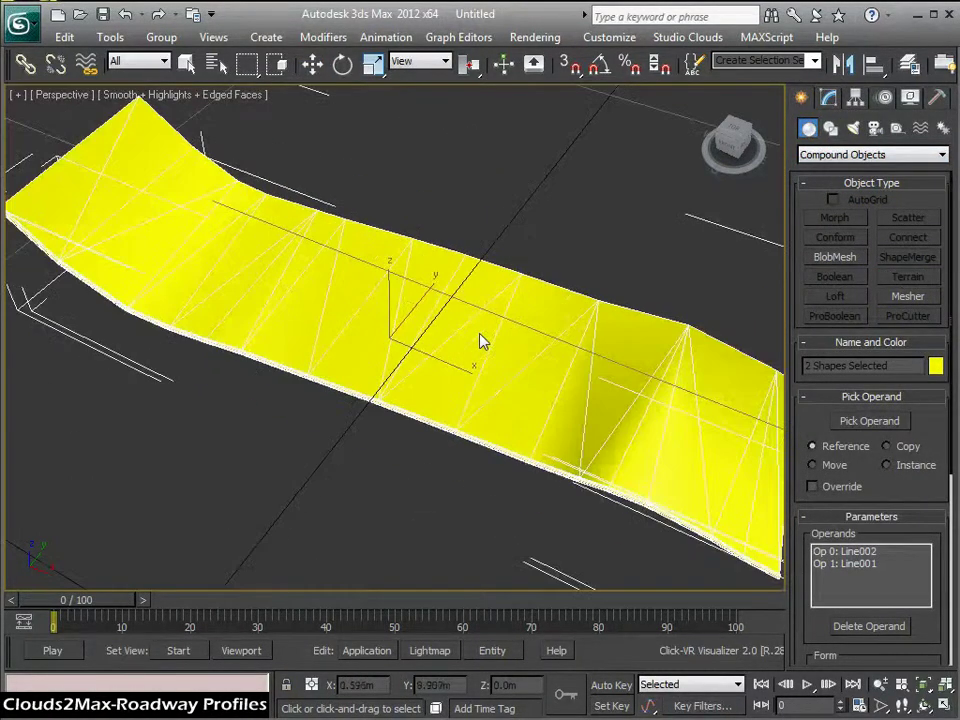
scroll(481, 341, down, 3)
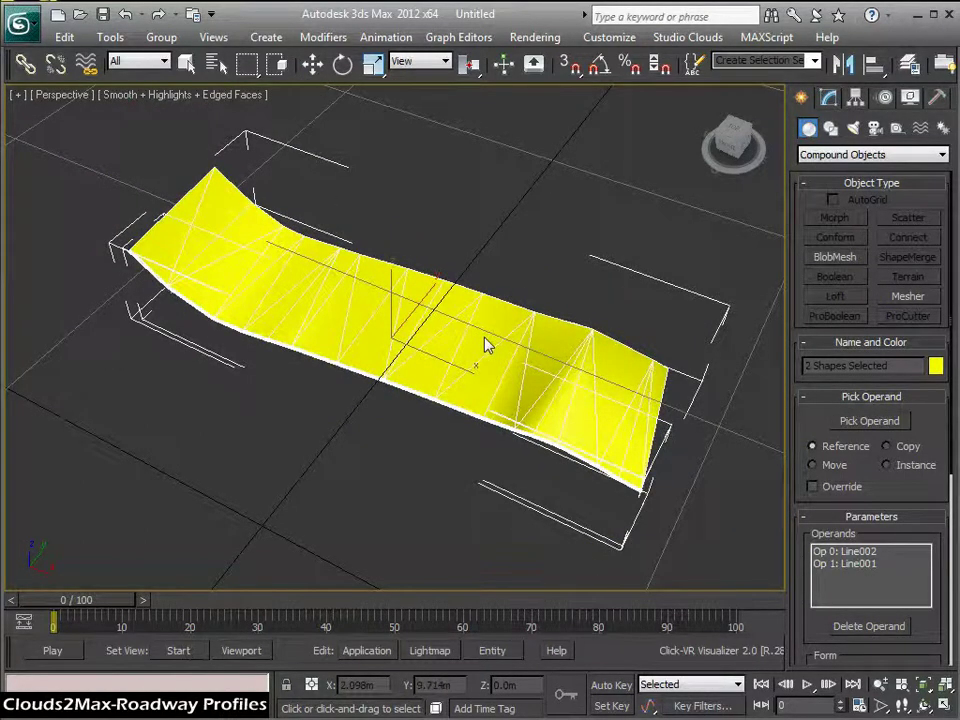
Step: Unhide PointCloud001 to overlay the road point cloud on the terrain surface
click(912, 66)
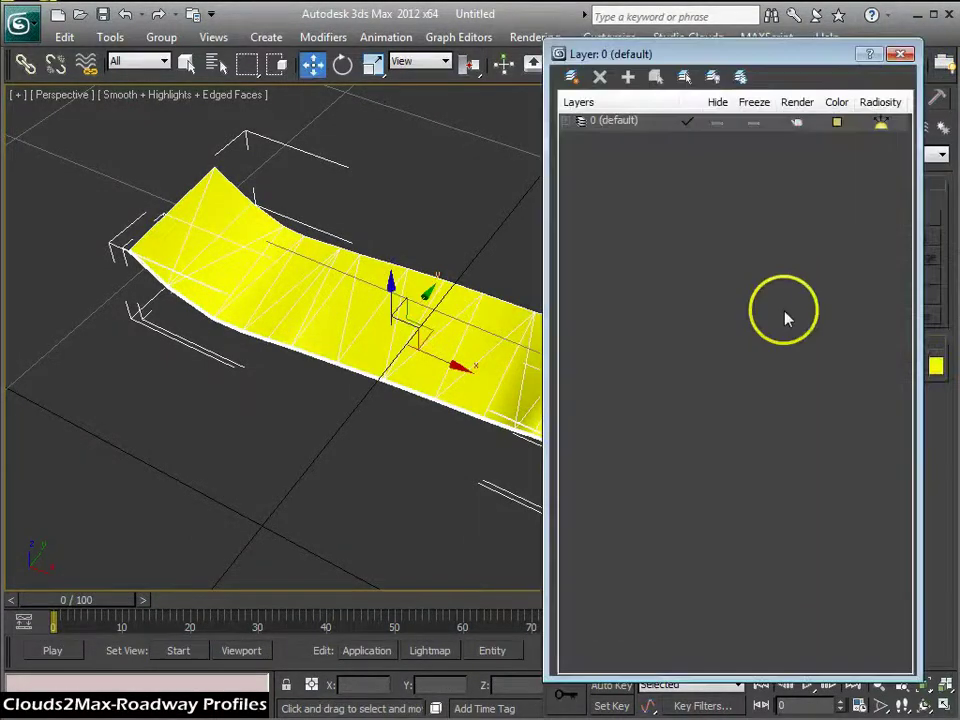
click(567, 121)
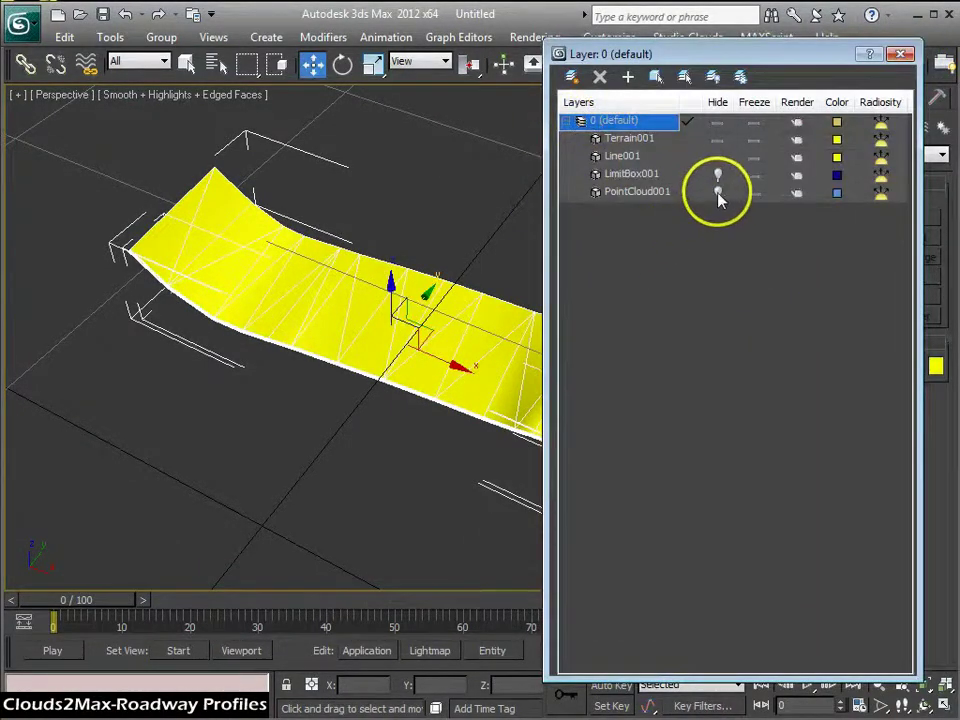
click(718, 192)
click(901, 53)
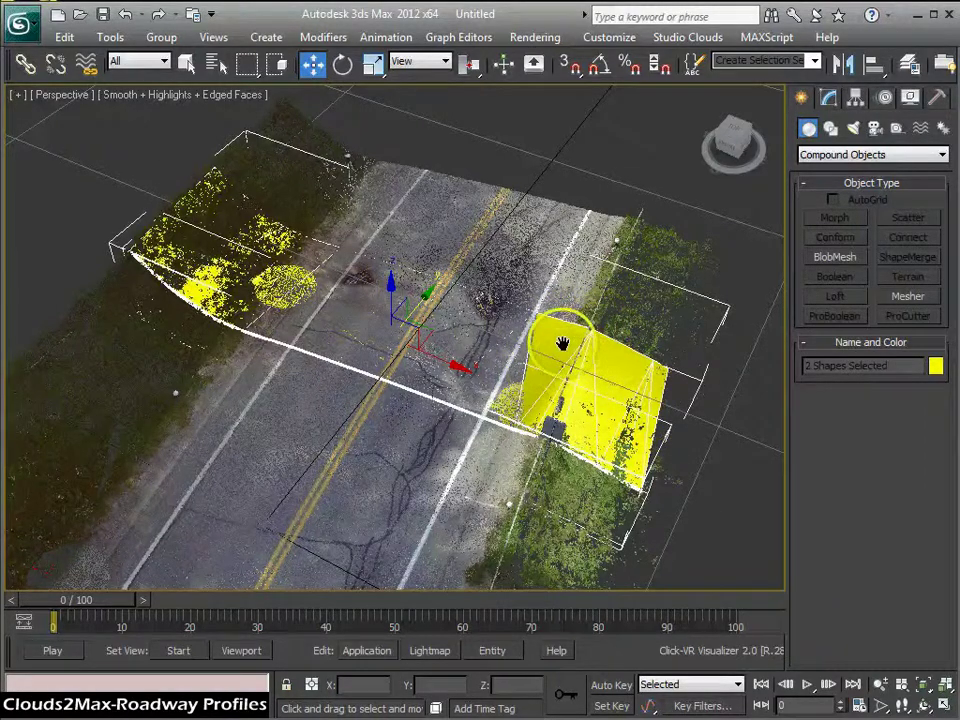
Step: Examine how the terrain surface fits the point cloud on the road, shoulder and grass slopes
scroll(520, 330, up, 2)
scroll(553, 279, up, 2)
scroll(420, 380, up, 3)
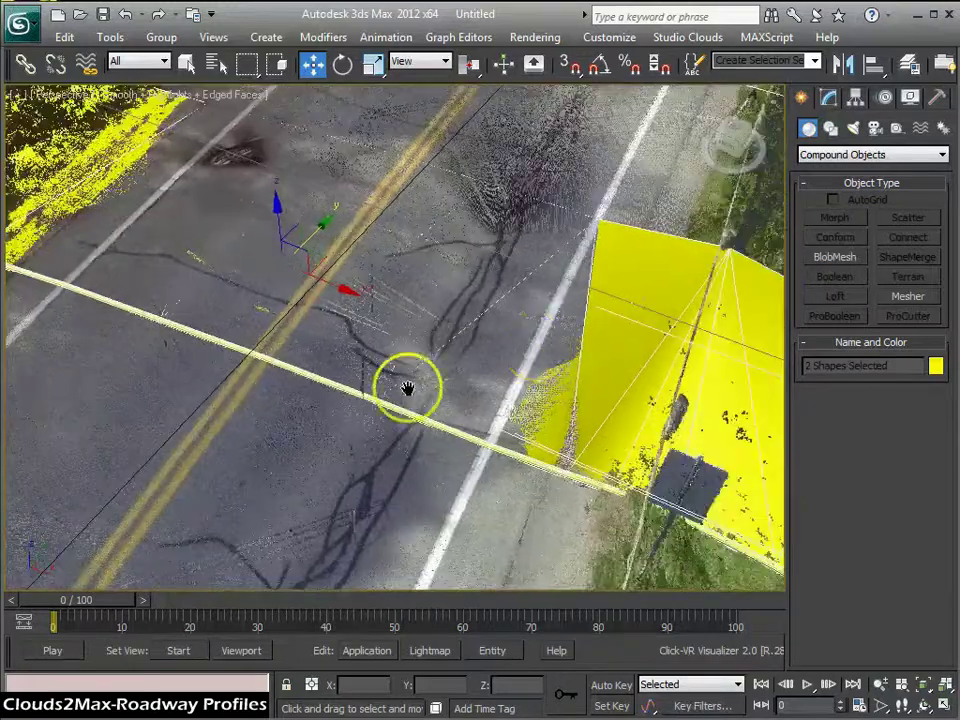
middle_drag(408, 388, 218, 448)
scroll(555, 330, down, 2)
scroll(364, 366, down, 2)
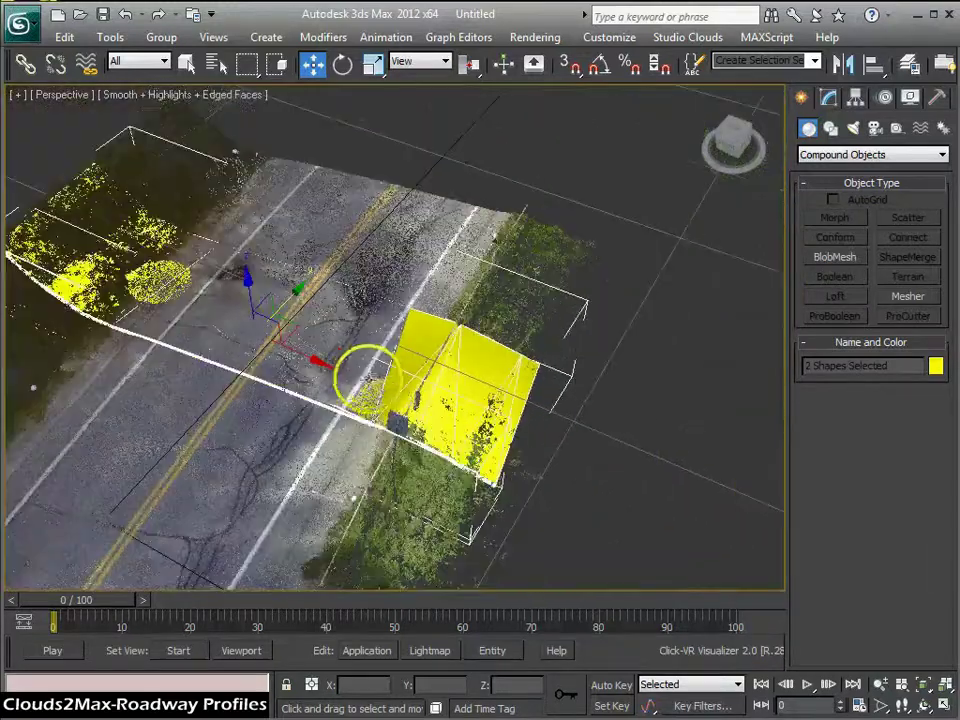
scroll(536, 403, down, 2)
scroll(485, 400, down, 2)
middle_drag(461, 418, 454, 368)
scroll(452, 408, down, 2)
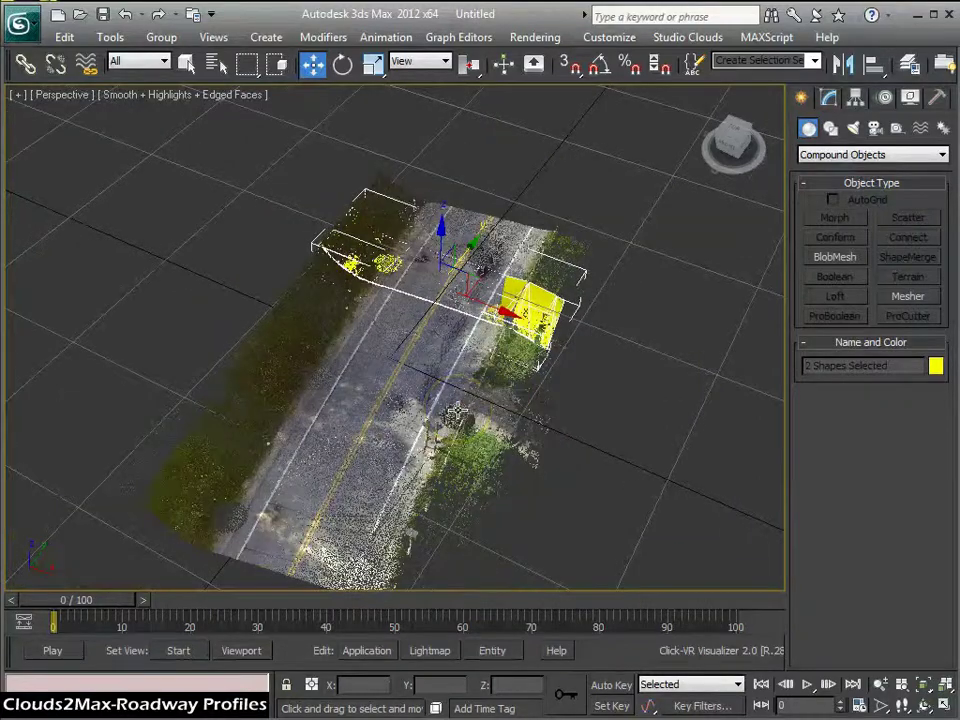